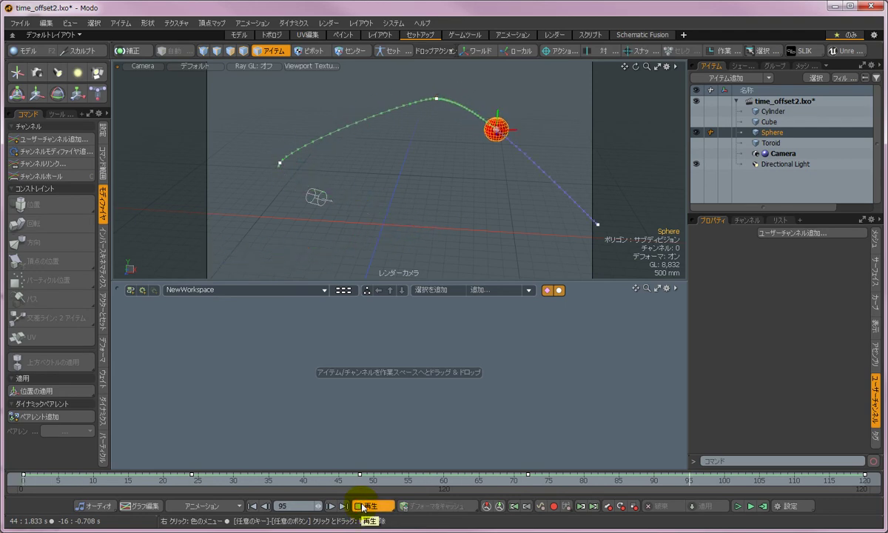
# - Stop playback, preview the Cylinder, Cube and Toroid one at a time, and leave only the Cylinder shown with the Sphere
pyautogui.click(362, 506)
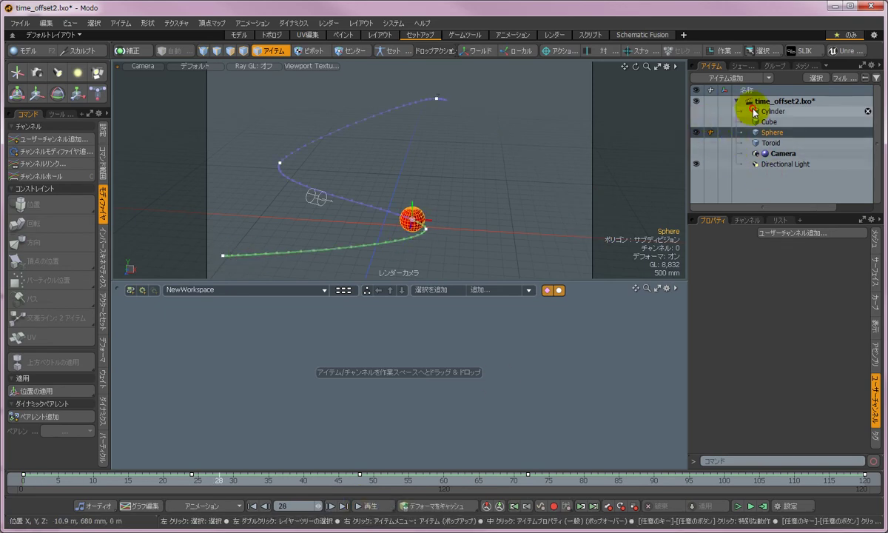
pyautogui.click(696, 111)
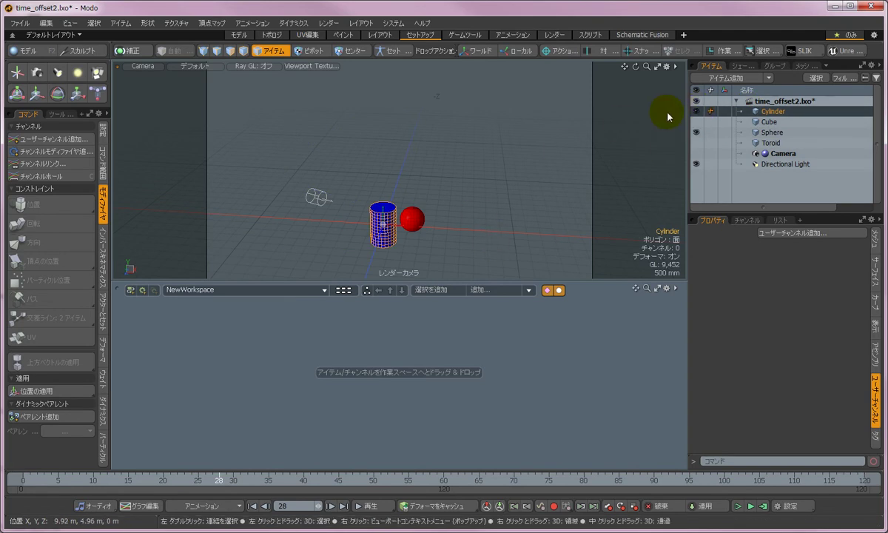
pyautogui.click(695, 111)
pyautogui.click(696, 122)
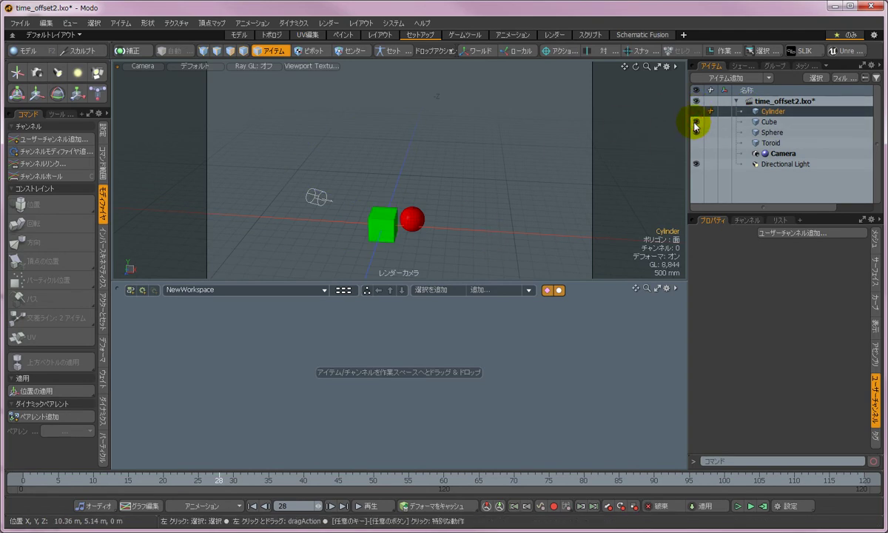
pyautogui.click(696, 123)
pyautogui.click(696, 143)
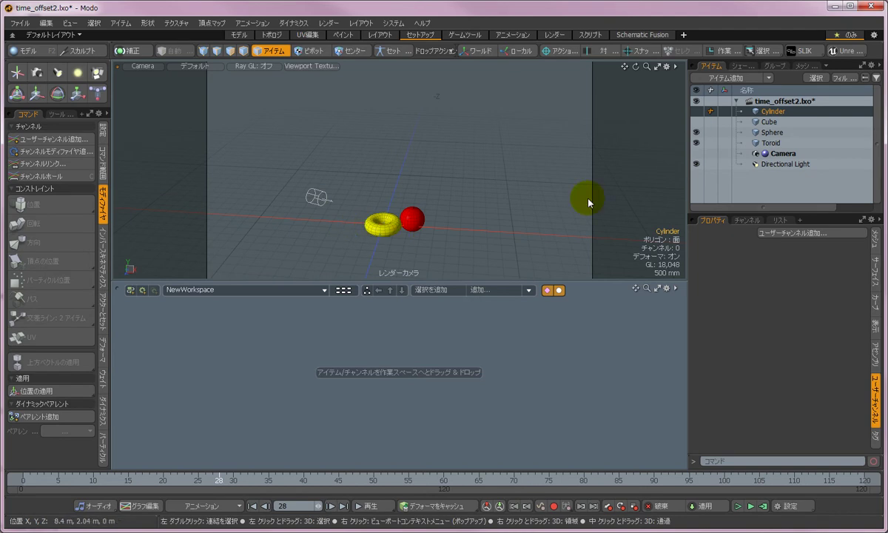
pyautogui.click(695, 143)
pyautogui.click(696, 111)
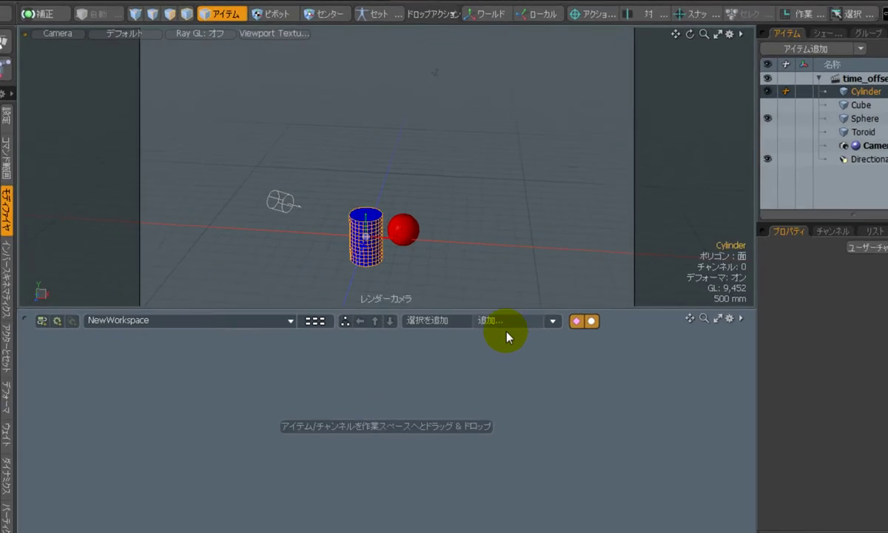
# - Add a Time Offset: Matrix channel modifier to the schematic and place its node in the upper part of the workspace
pyautogui.click(524, 354)
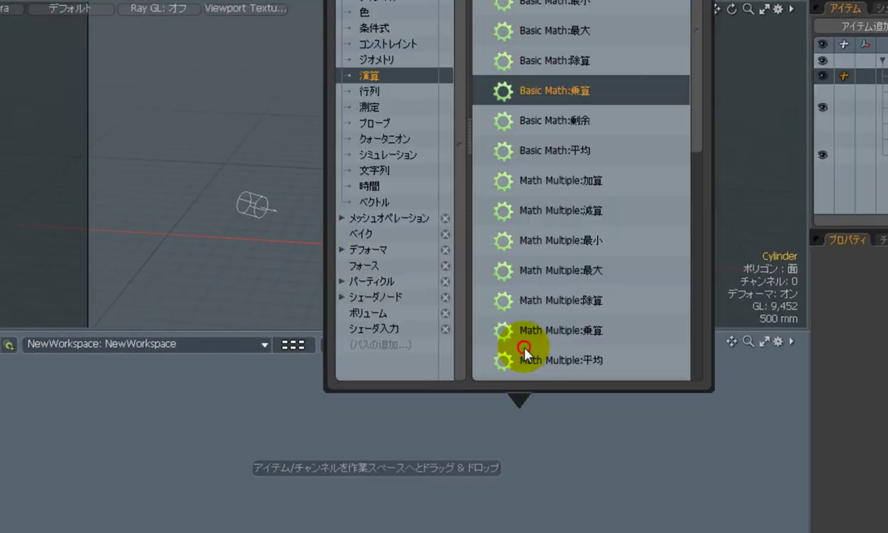
pyautogui.click(362, 105)
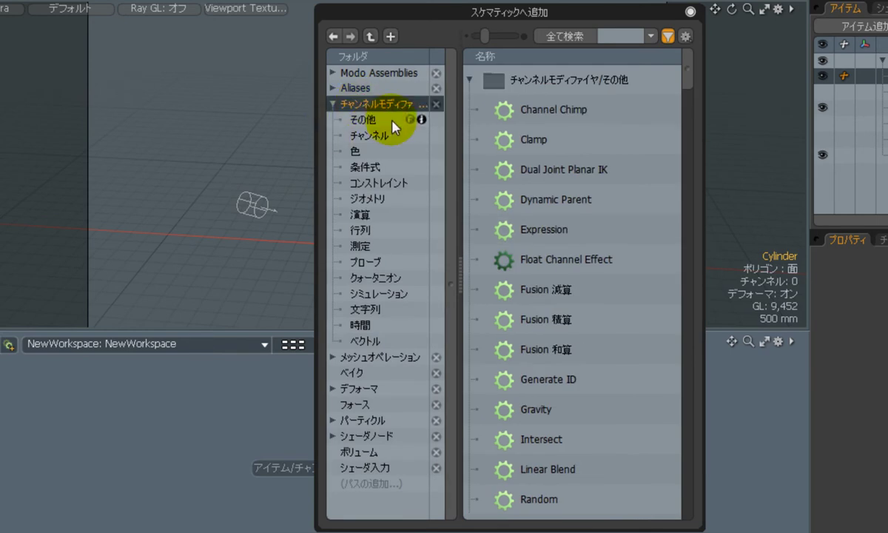
pyautogui.click(386, 324)
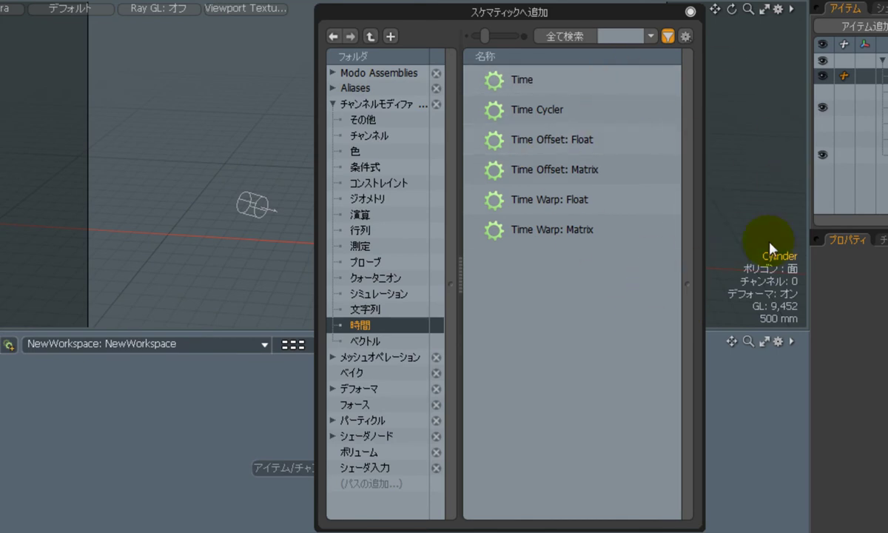
pyautogui.click(579, 178)
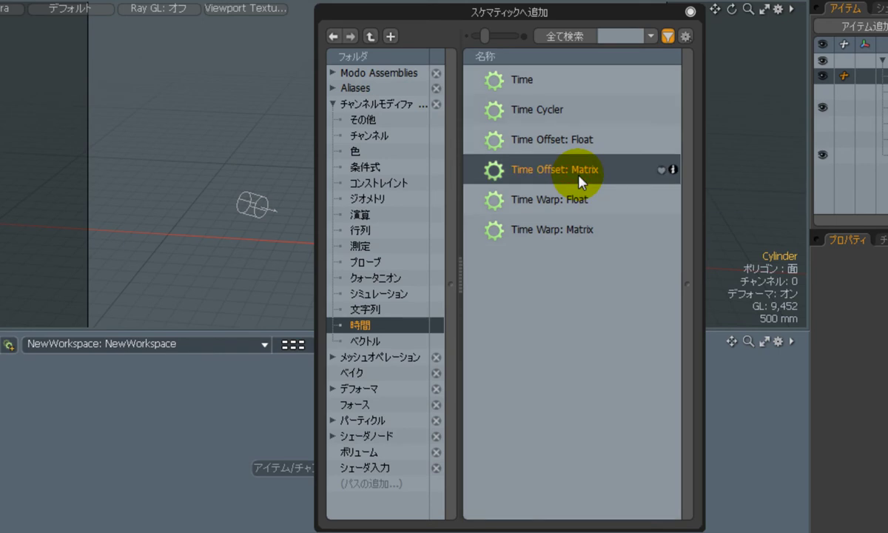
pyautogui.doubleClick(579, 177)
pyautogui.click(690, 12)
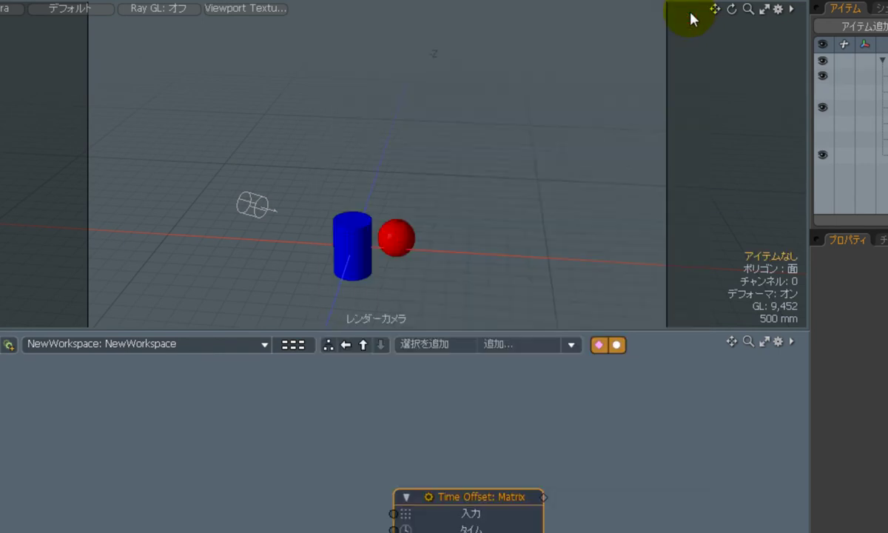
pyautogui.moveTo(499, 502); pyautogui.dragTo(482, 452)
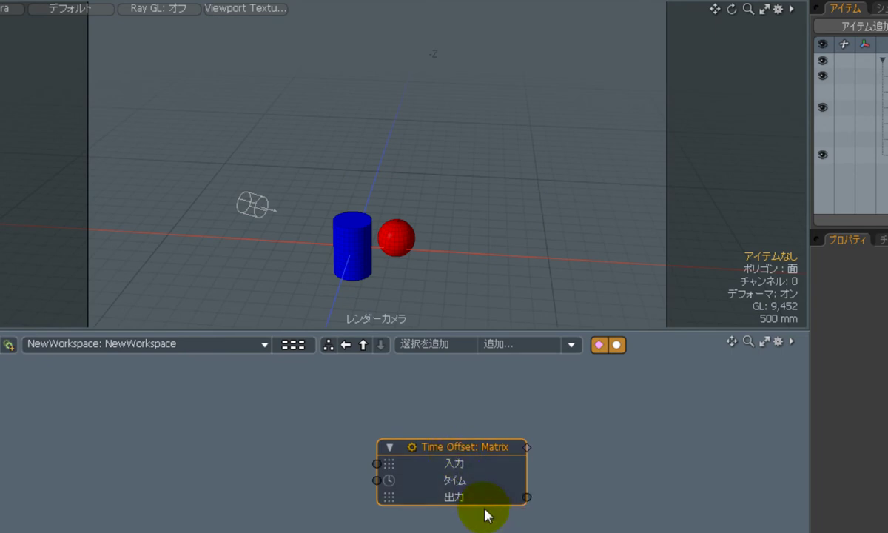
pyautogui.click(403, 243)
pyautogui.click(462, 430)
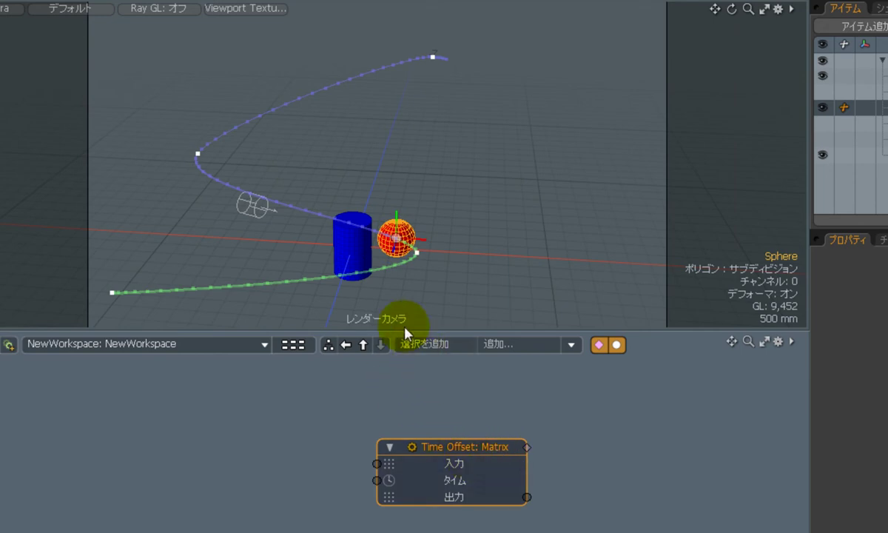
pyautogui.click(360, 254)
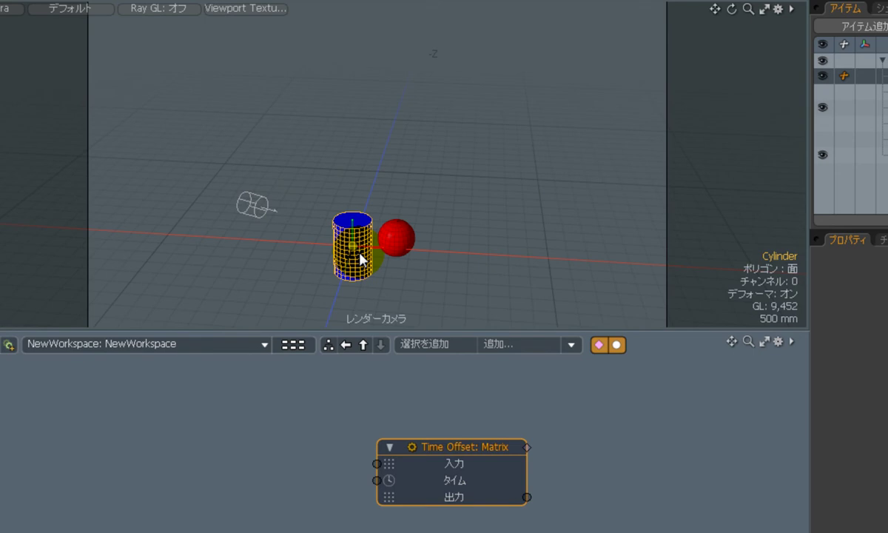
# - Add the Sphere's position transform channel to the schematic and connect it to the input of the Time Offset: Matrix node
pyautogui.click(399, 244)
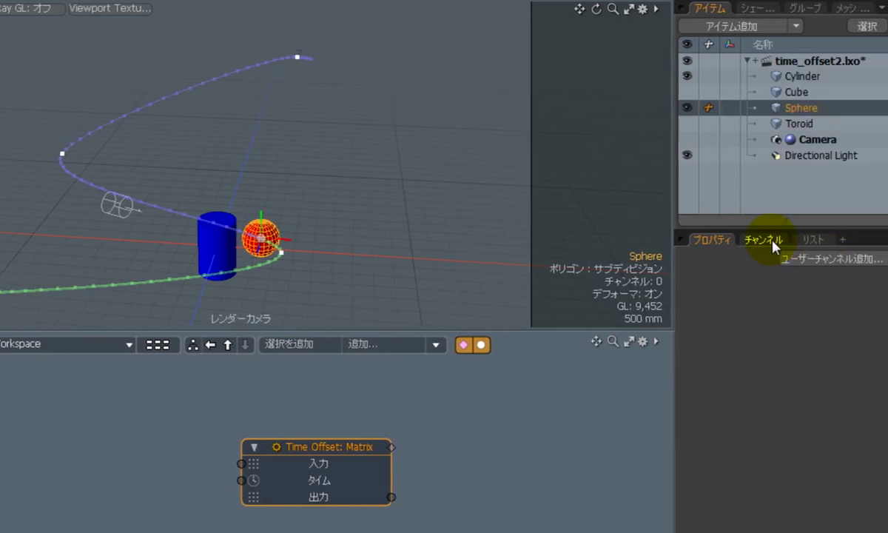
pyautogui.click(773, 244)
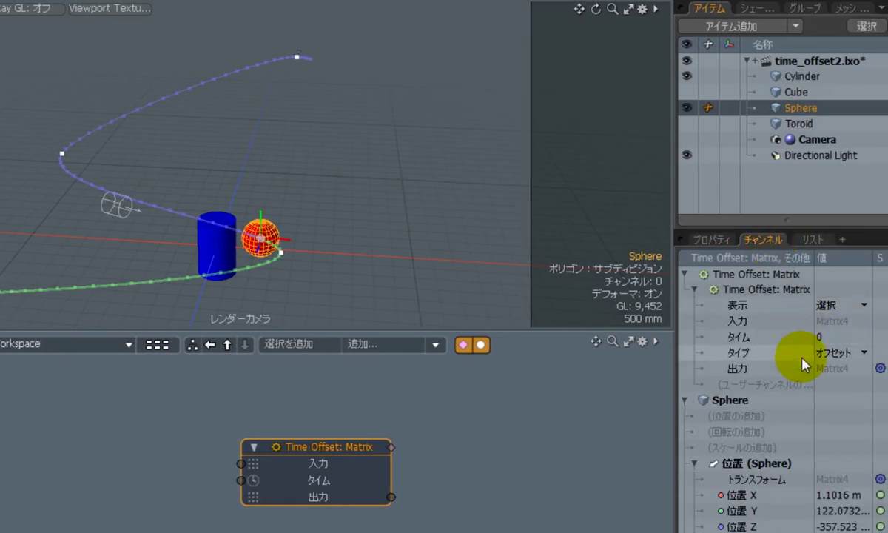
pyautogui.click(765, 481)
pyautogui.moveTo(765, 488); pyautogui.dragTo(32, 418)
pyautogui.moveTo(378, 407); pyautogui.dragTo(113, 424)
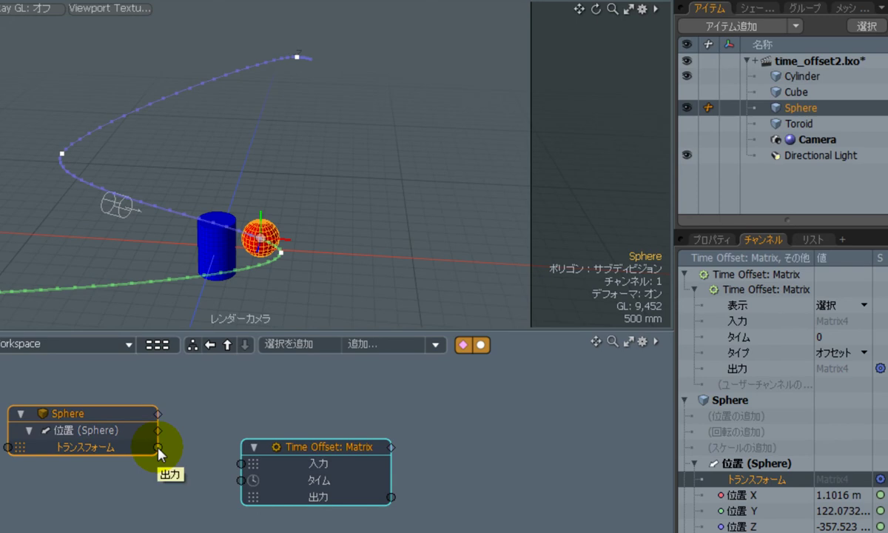
pyautogui.moveTo(158, 446); pyautogui.dragTo(269, 463)
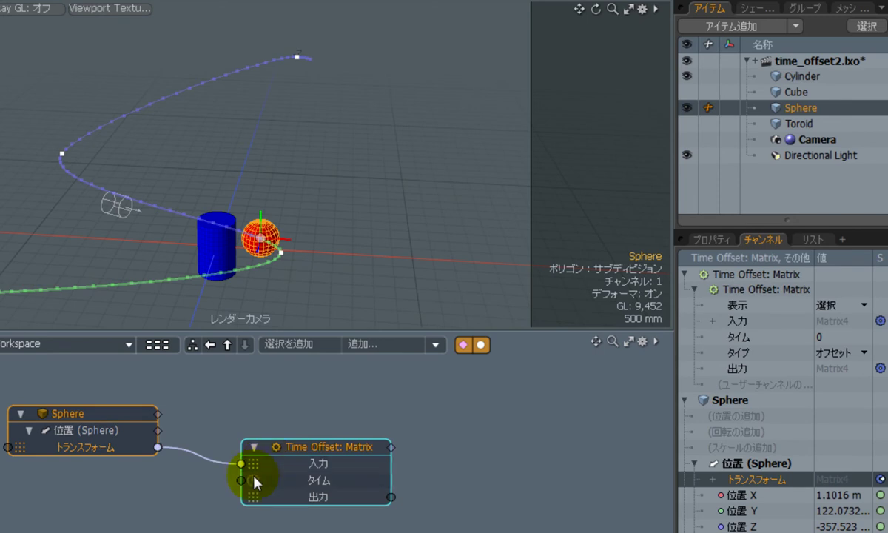
pyautogui.moveTo(338, 447); pyautogui.dragTo(325, 403)
# - Add a position transform to the Cylinder, bring its transform channel into the schematic, and drive it from the Time Offset: Matrix output
pyautogui.click(211, 240)
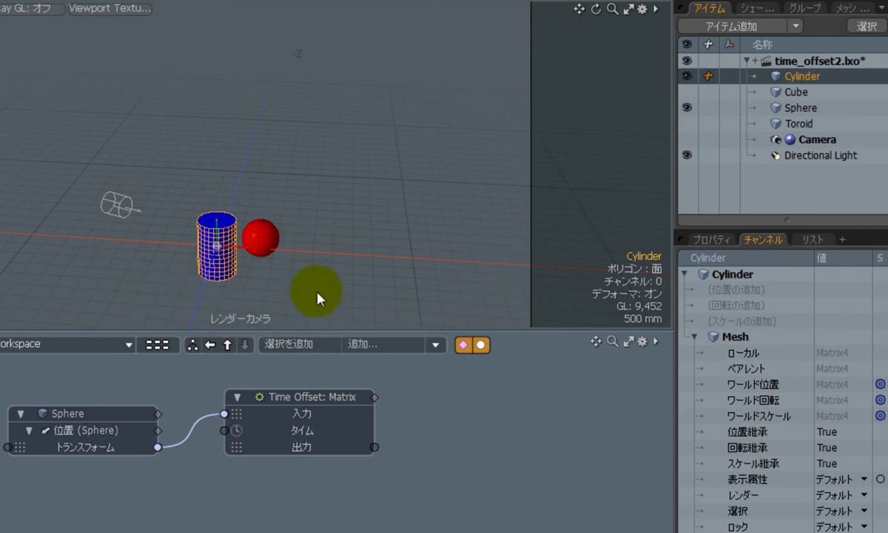
pyautogui.click(764, 291)
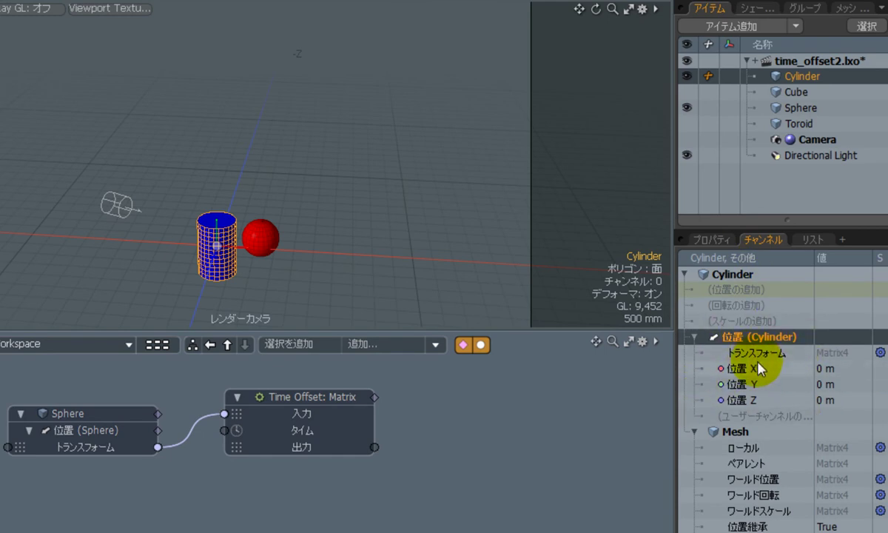
pyautogui.moveTo(718, 350); pyautogui.dragTo(472, 416)
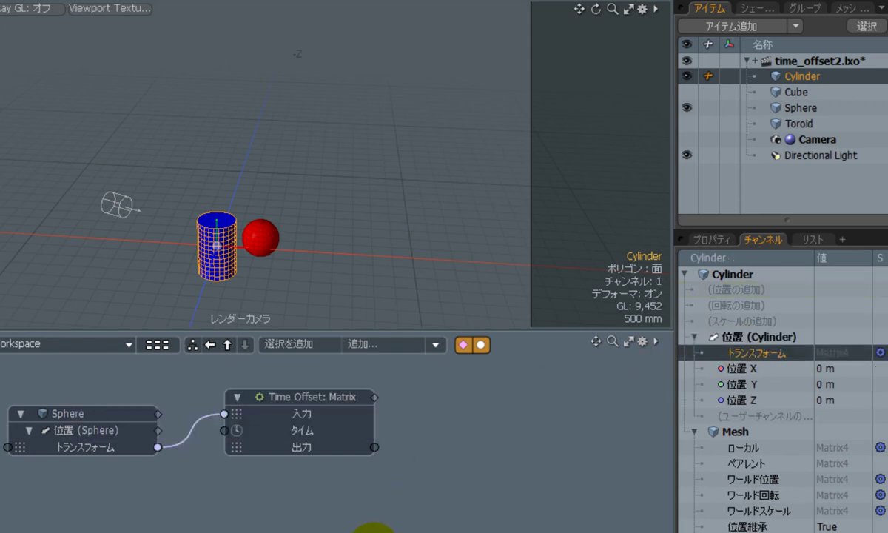
pyautogui.moveTo(490, 477); pyautogui.dragTo(573, 427)
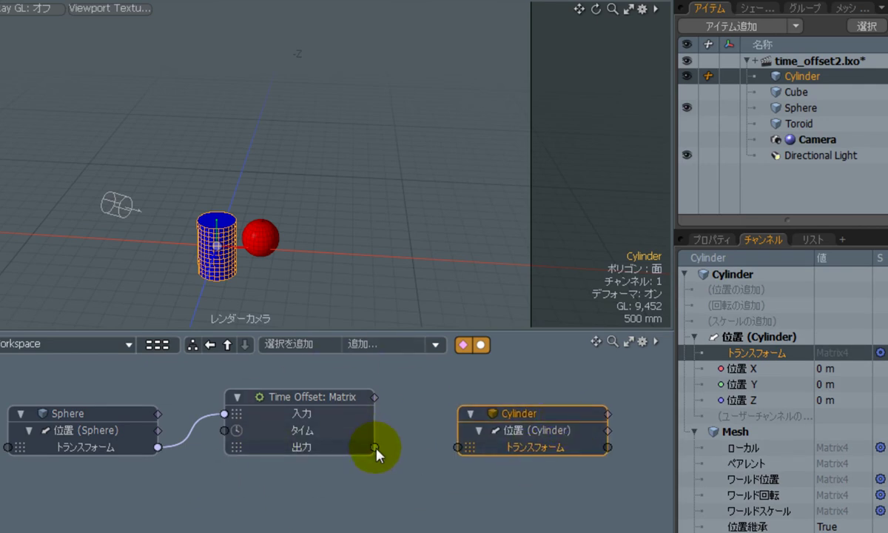
pyautogui.moveTo(376, 448); pyautogui.dragTo(398, 434)
pyautogui.moveTo(457, 418); pyautogui.dragTo(484, 449)
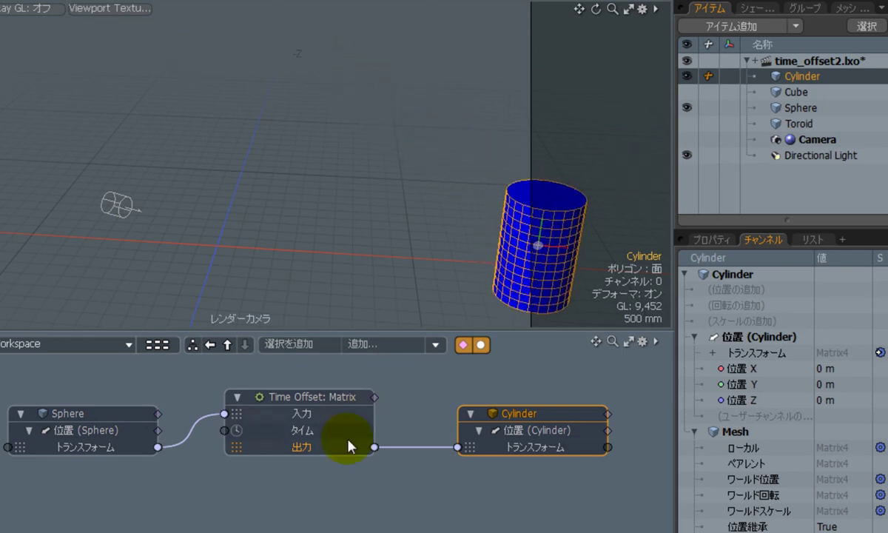
# - Select the Time Offset: Matrix node and show the properties view in place of the channel list
pyautogui.click(346, 400)
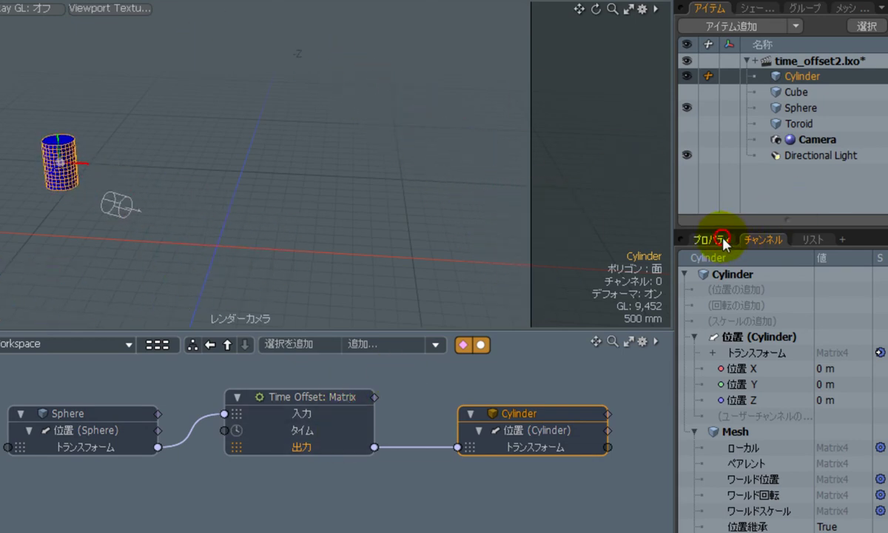
pyautogui.click(714, 239)
pyautogui.click(314, 400)
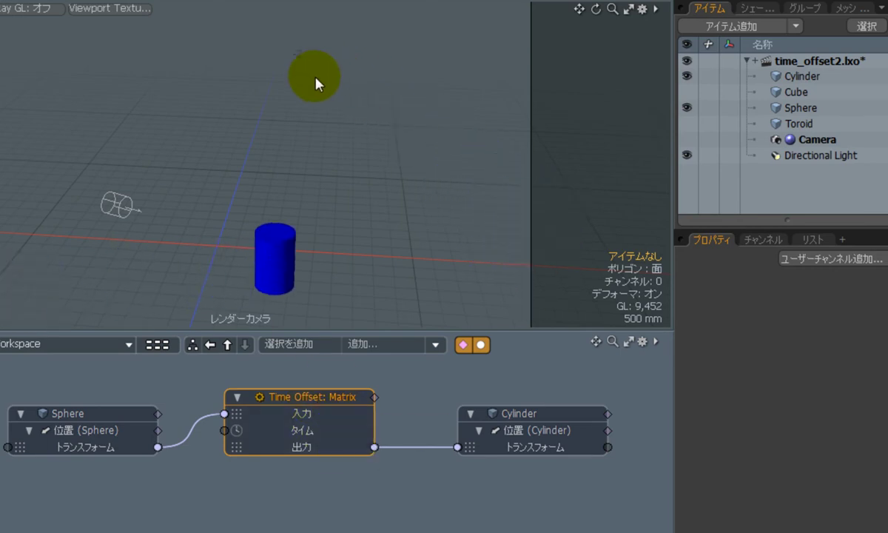
# - Hide and show the Cylinder repeatedly during playback to compare its motion with the Sphere's
pyautogui.click(687, 76)
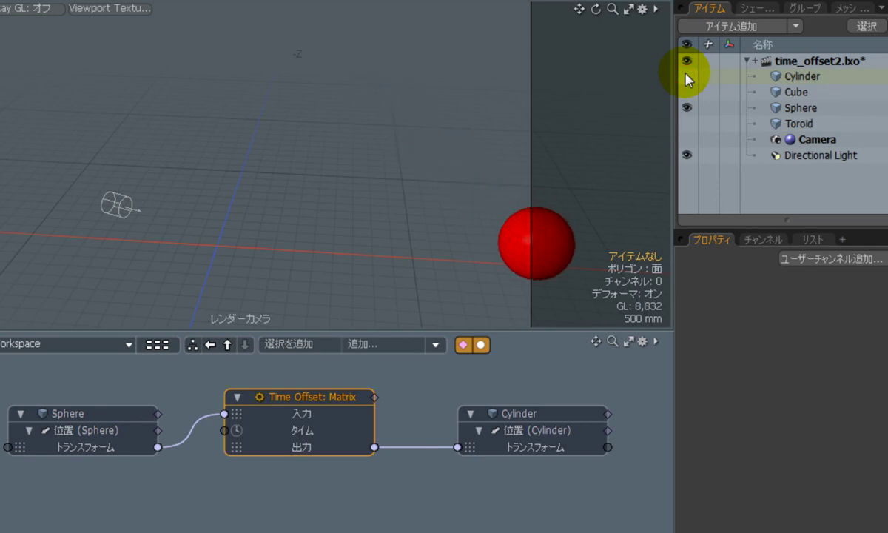
pyautogui.click(687, 76)
pyautogui.click(687, 76)
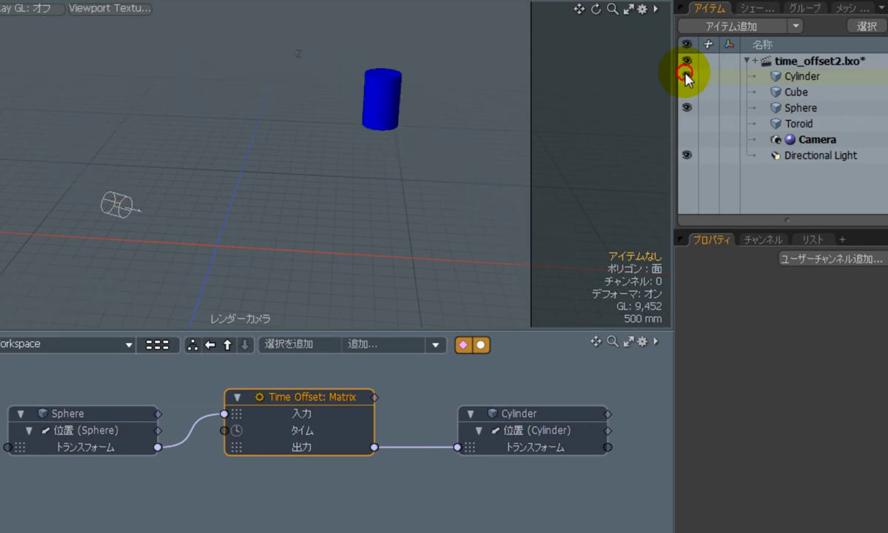
pyautogui.click(687, 76)
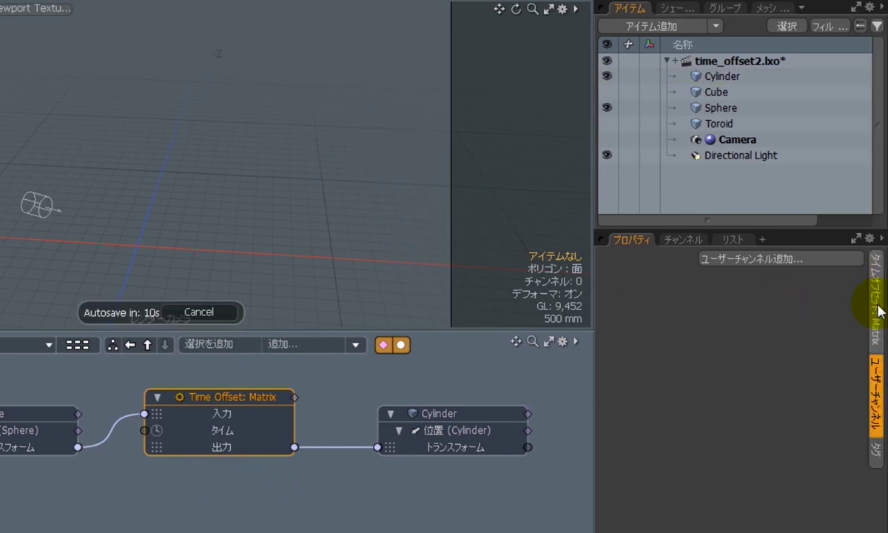
# - Set the Time Offset: Matrix modifier's time to -12 and play the animation to check the Cylinder's motion against the Sphere's
pyautogui.click(879, 309)
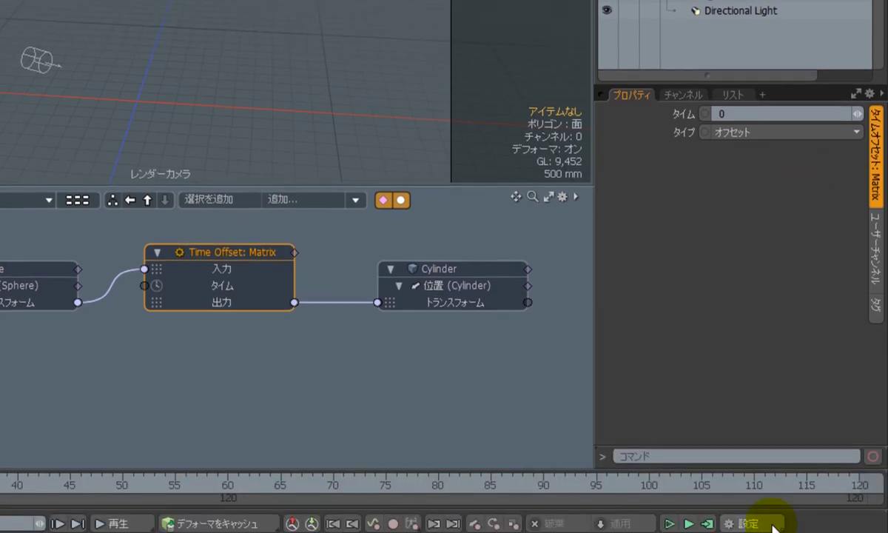
pyautogui.click(772, 516)
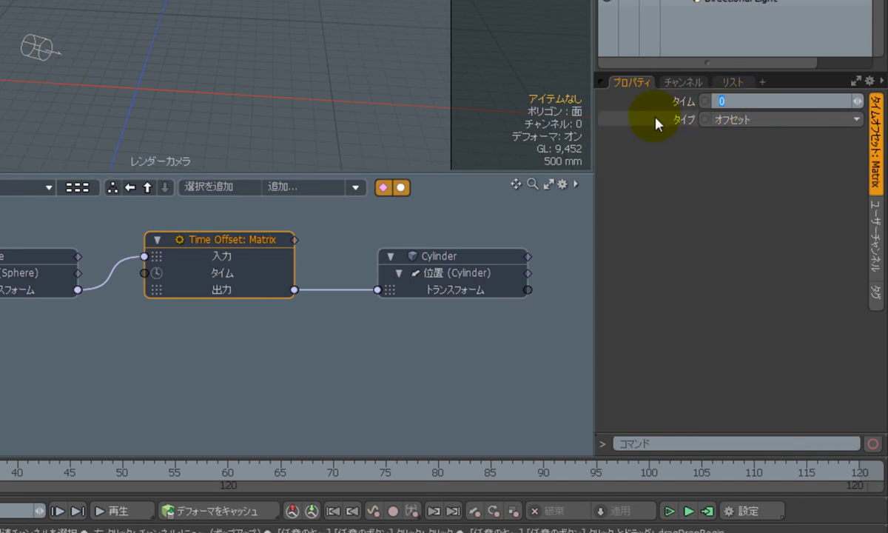
pyautogui.write('-12')
pyautogui.press('Return')
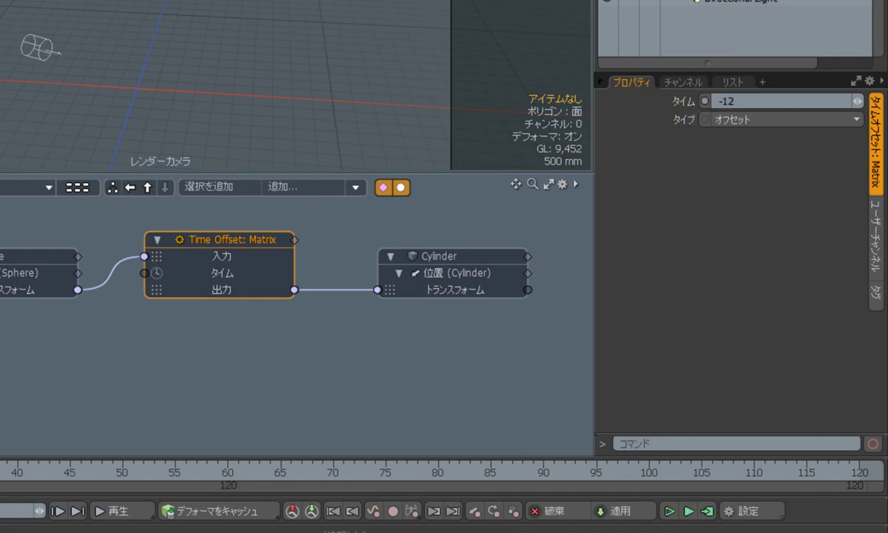
pyautogui.click(115, 510)
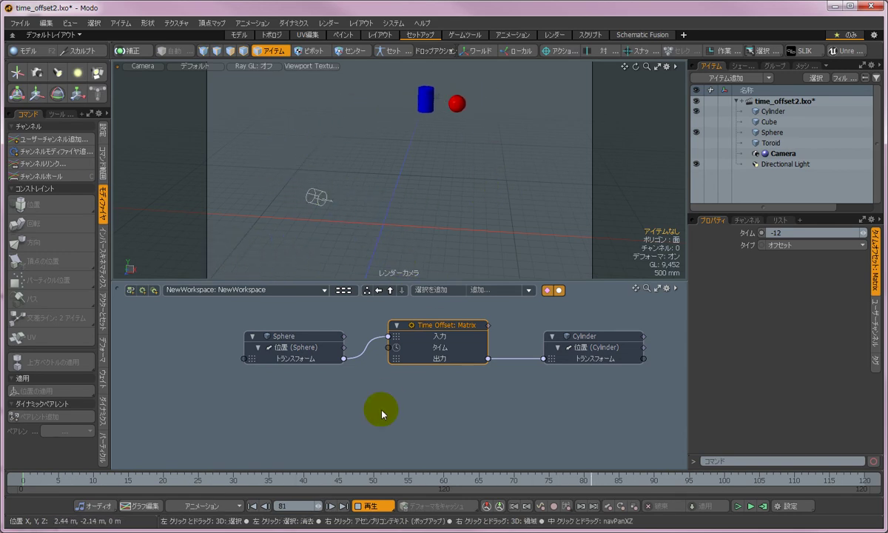
pyautogui.click(380, 509)
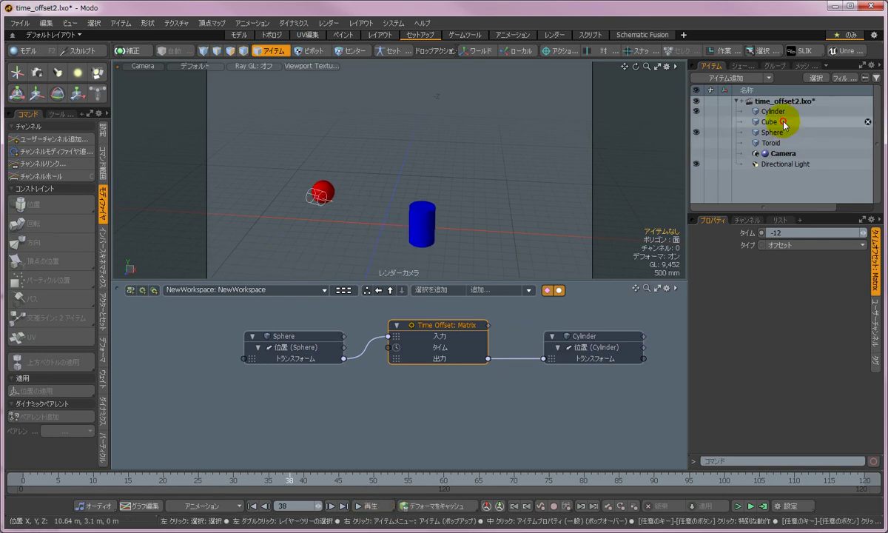
# - Show the Cube, list its channels and add a position transform to it
pyautogui.click(725, 122)
pyautogui.click(696, 122)
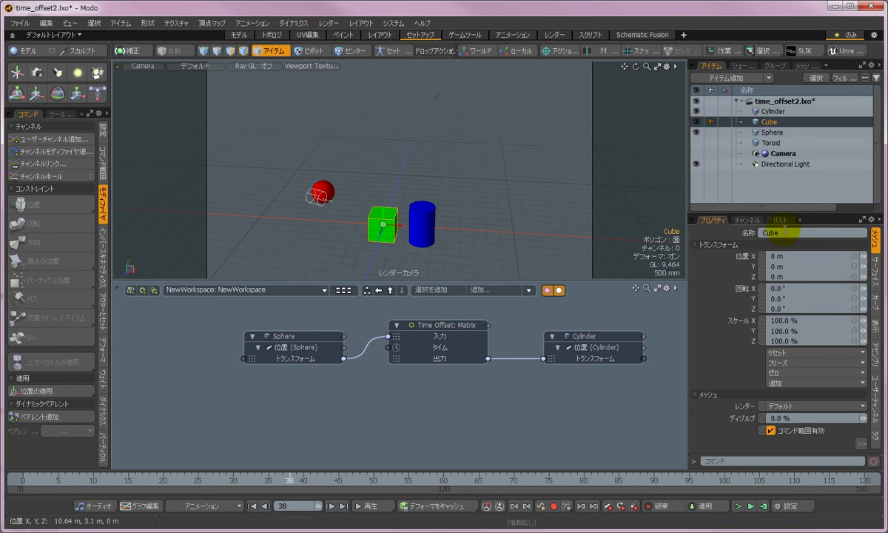
pyautogui.click(749, 220)
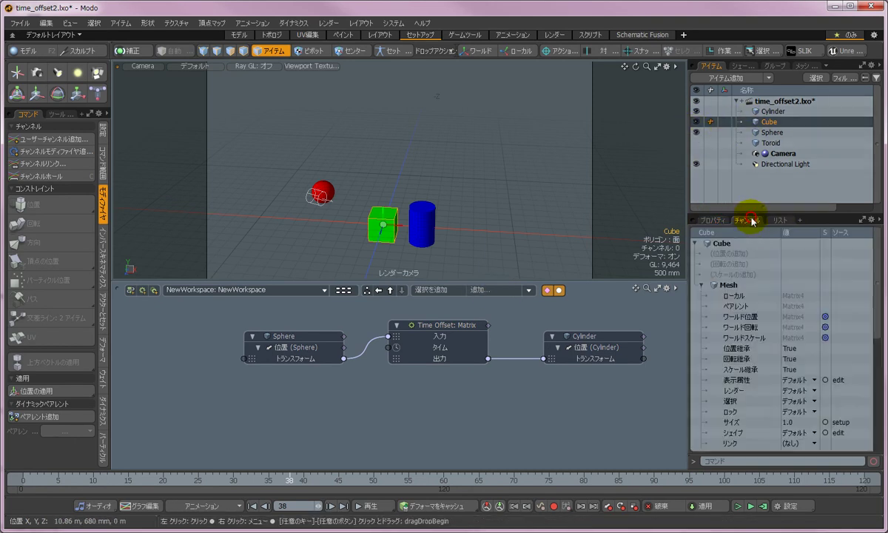
pyautogui.click(735, 254)
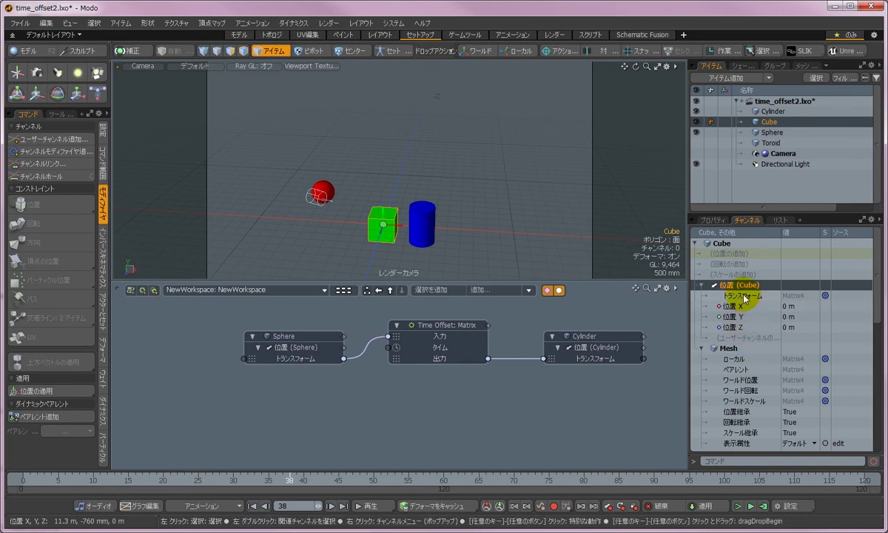
# - Add the Cube's position transform channel and a second Time Offset: Matrix modifier to the schematic, placing them below the Cylinder's row
pyautogui.moveTo(737, 301); pyautogui.dragTo(520, 384)
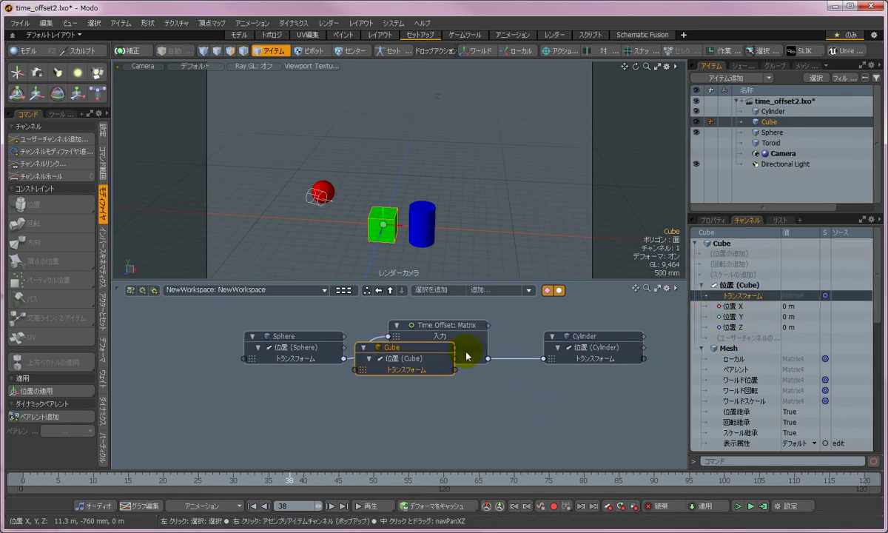
pyautogui.moveTo(433, 353); pyautogui.dragTo(618, 386)
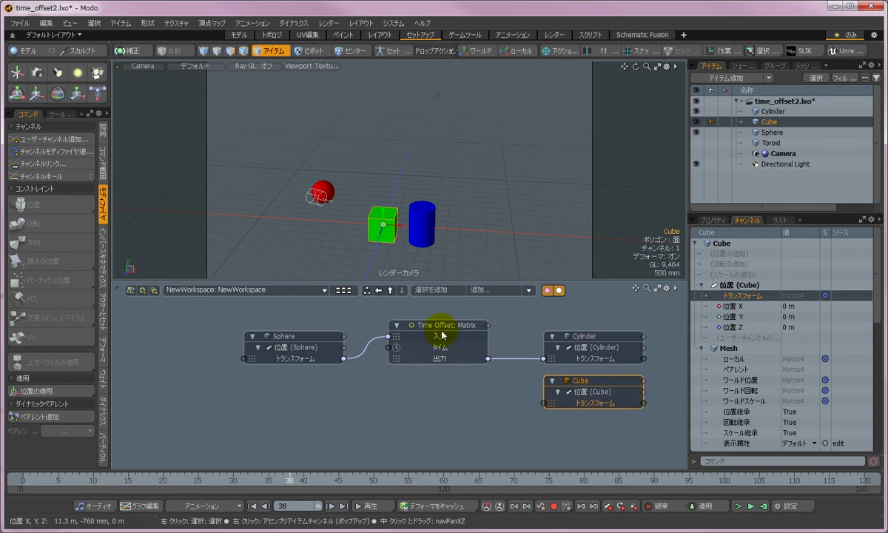
pyautogui.click(485, 290)
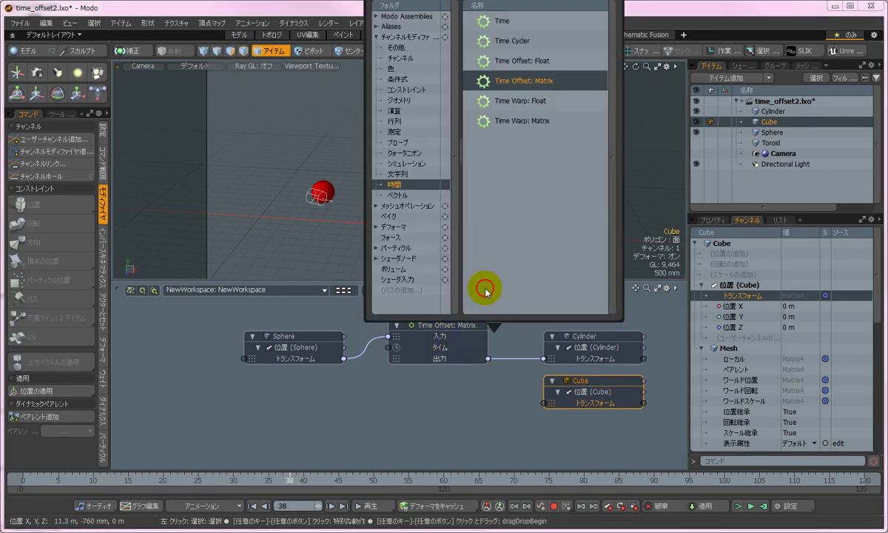
pyautogui.doubleClick(518, 83)
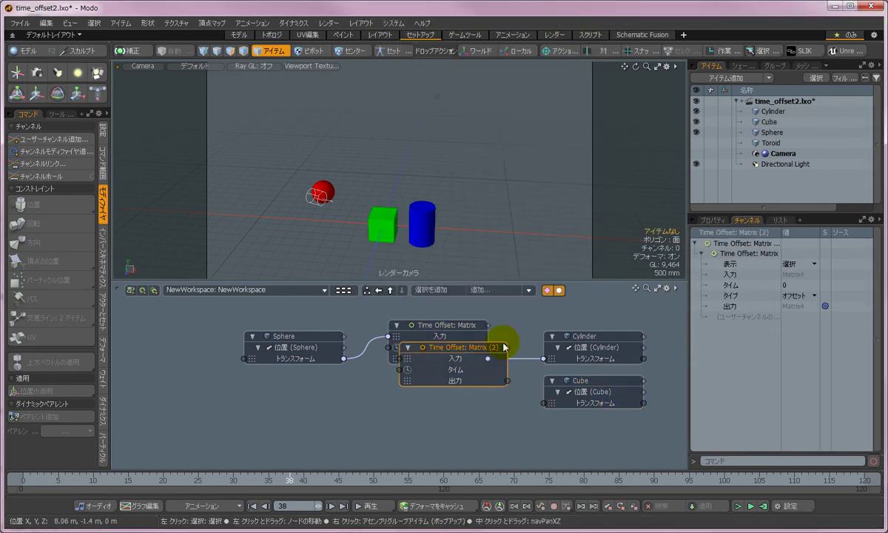
pyautogui.moveTo(476, 367); pyautogui.dragTo(475, 389)
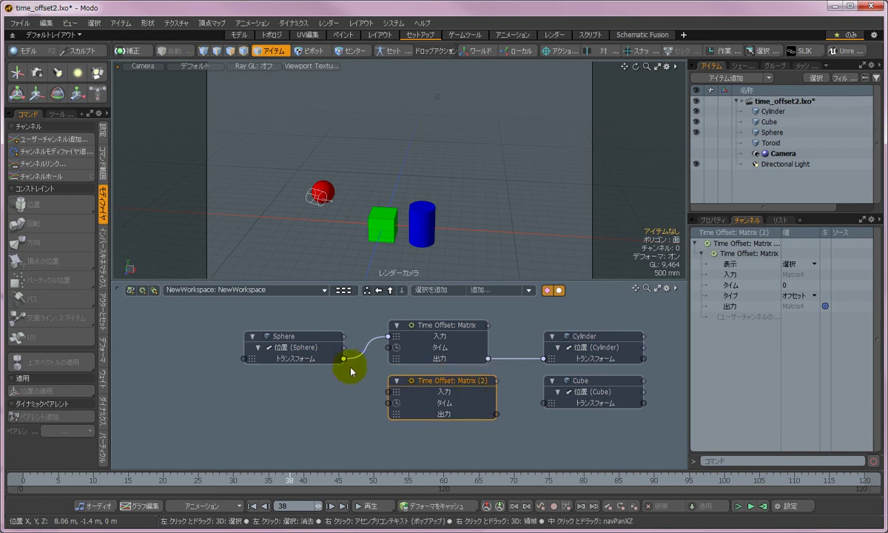
# - Connect the Sphere's transform to the second Time Offset: Matrix input and that modifier's output to the Cube's transform
pyautogui.moveTo(389, 394); pyautogui.dragTo(387, 392)
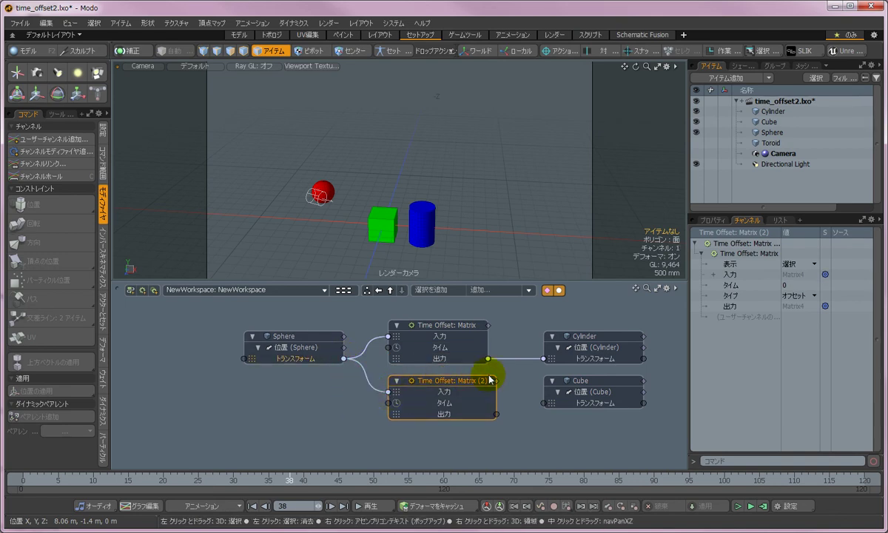
pyautogui.click(503, 414)
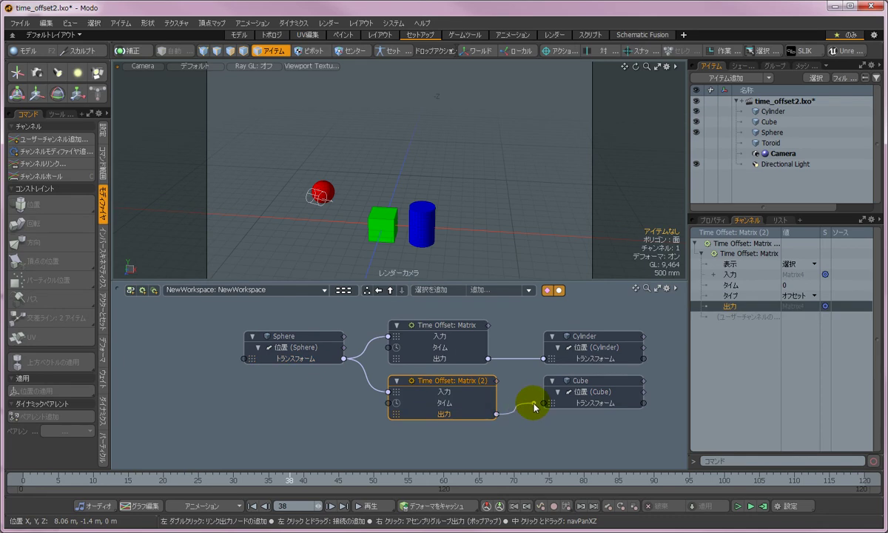
pyautogui.moveTo(563, 406); pyautogui.dragTo(566, 408)
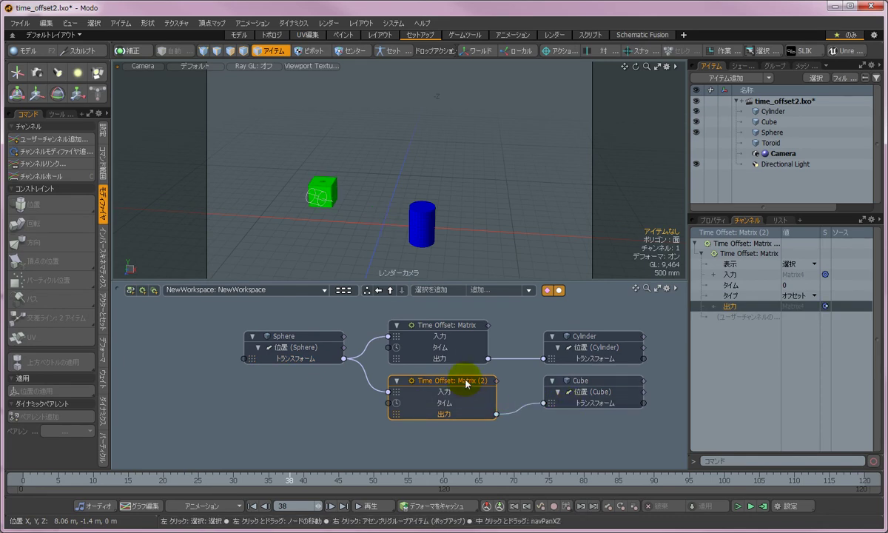
# - Set the second Time Offset: Matrix modifier's time to -24 and play the animation from the start to check the Cube's delay
pyautogui.click(713, 220)
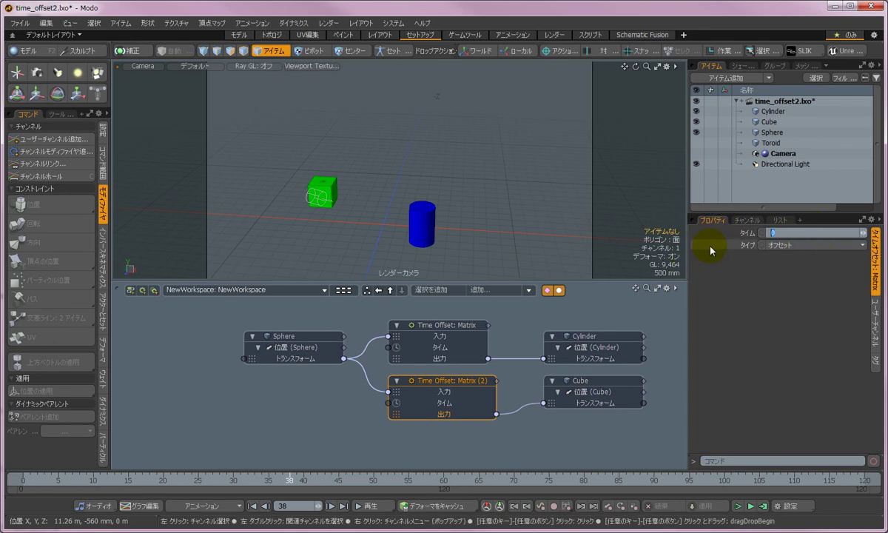
pyautogui.write('-24')
pyautogui.press('Return')
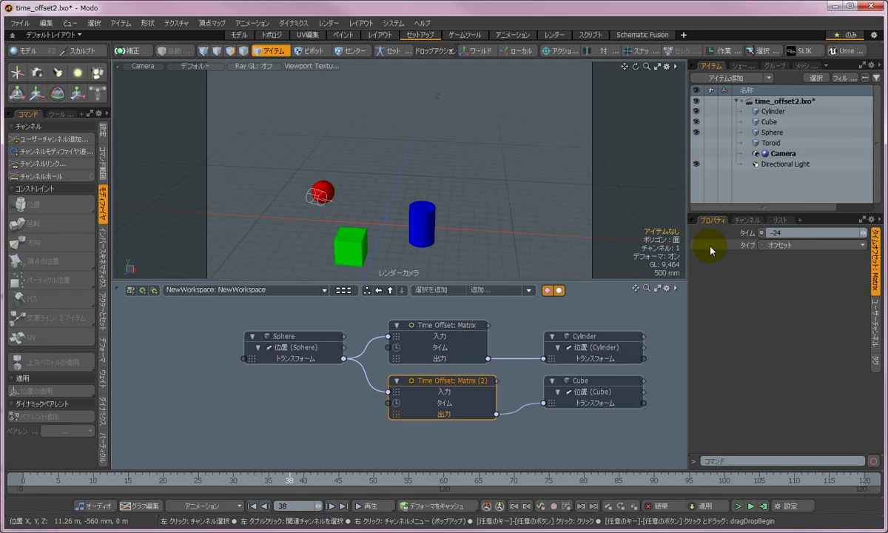
pyautogui.click(252, 507)
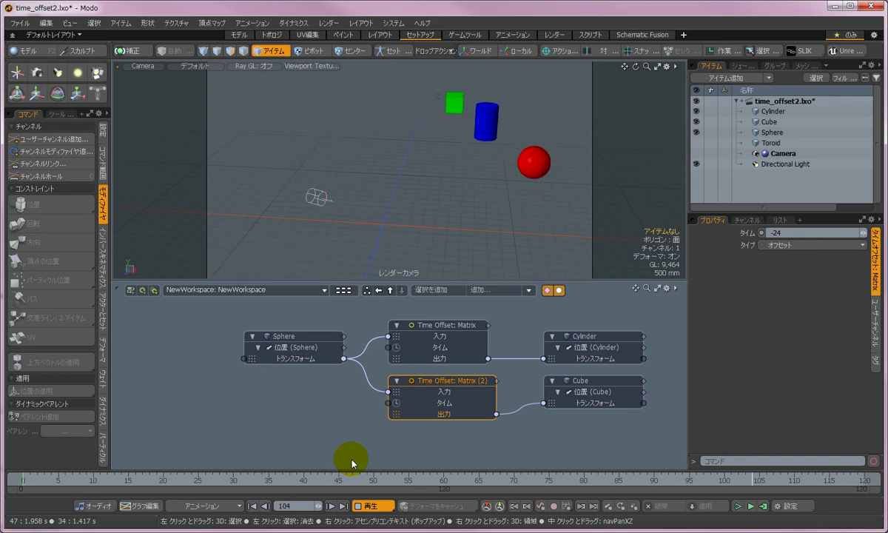
pyautogui.click(384, 510)
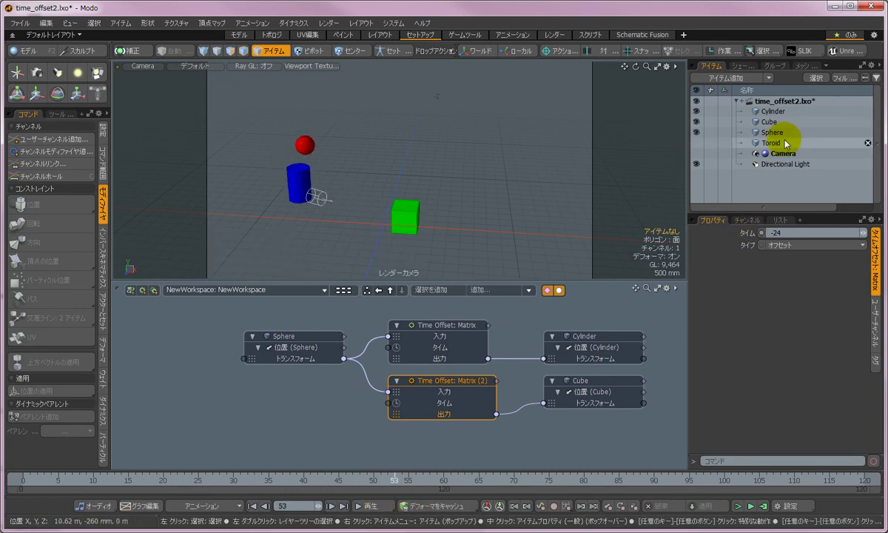
# - Show the Toroid, add a position transform to it and place its transform channel in the schematic below the Cube
pyautogui.click(755, 142)
pyautogui.click(696, 145)
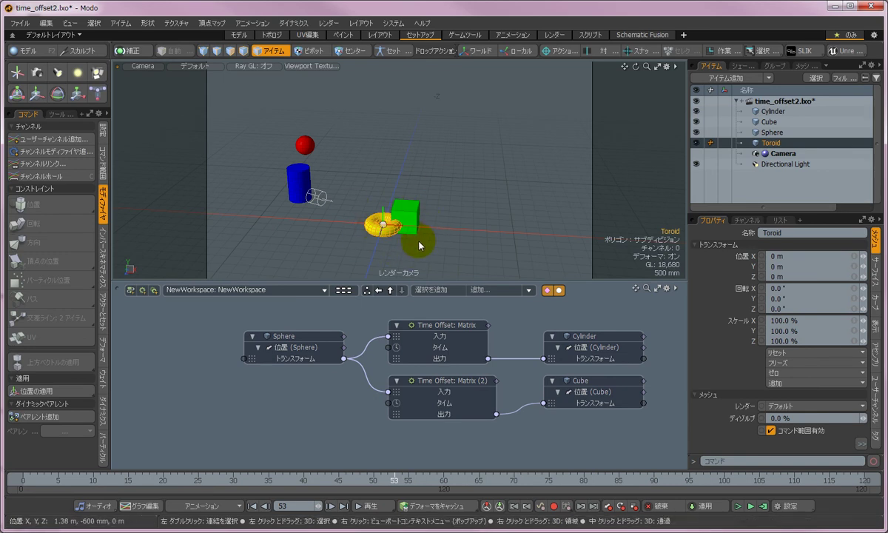
pyautogui.click(753, 222)
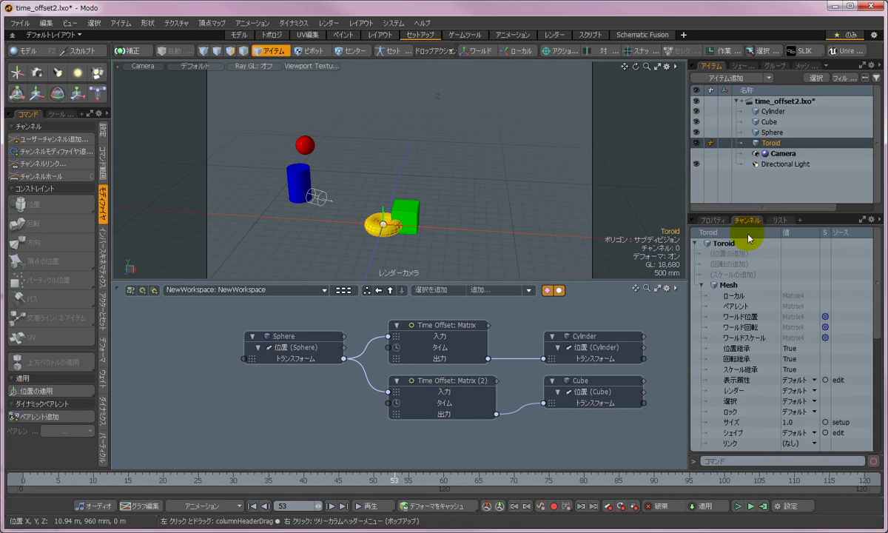
pyautogui.click(743, 252)
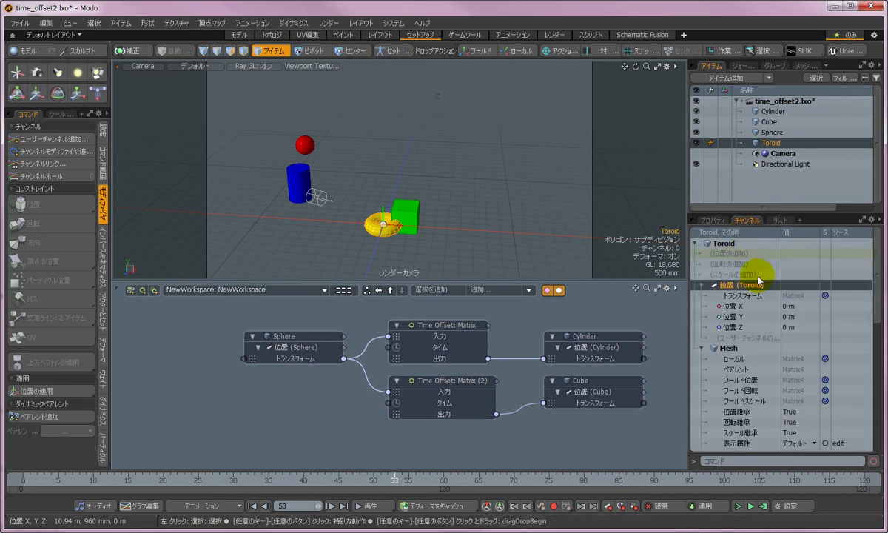
pyautogui.click(742, 296)
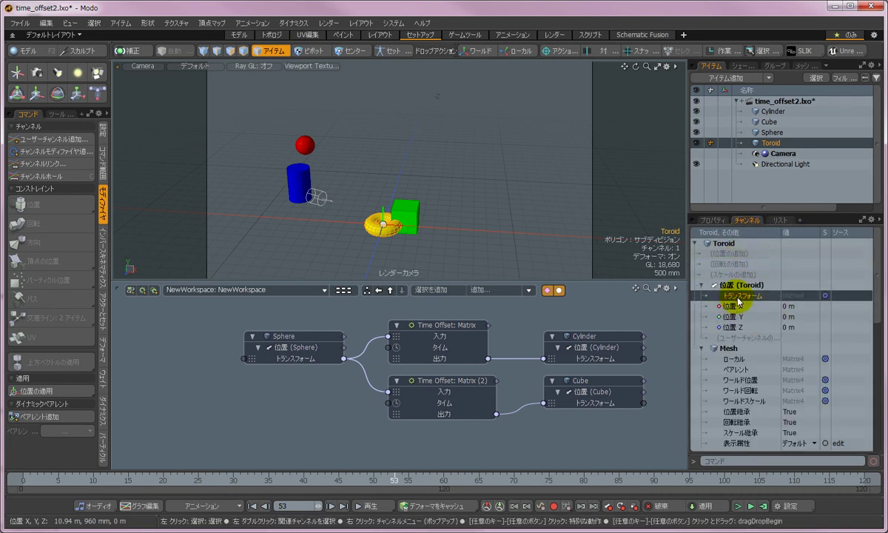
pyautogui.moveTo(683, 350); pyautogui.dragTo(613, 426)
# - Add a third Time Offset: Matrix modifier below the second and connect it between the Sphere's and the Toroid's transforms
pyautogui.click(505, 291)
pyautogui.doubleClick(552, 80)
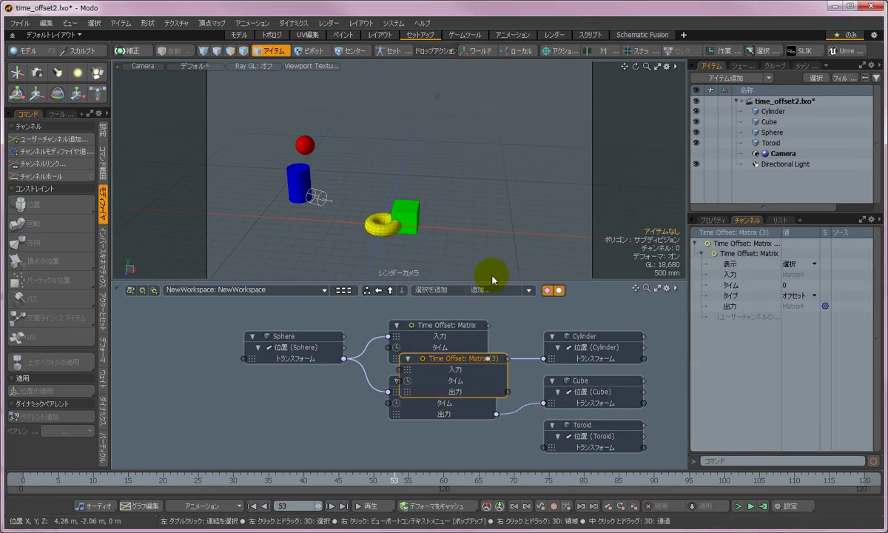
pyautogui.moveTo(452, 364); pyautogui.dragTo(442, 441)
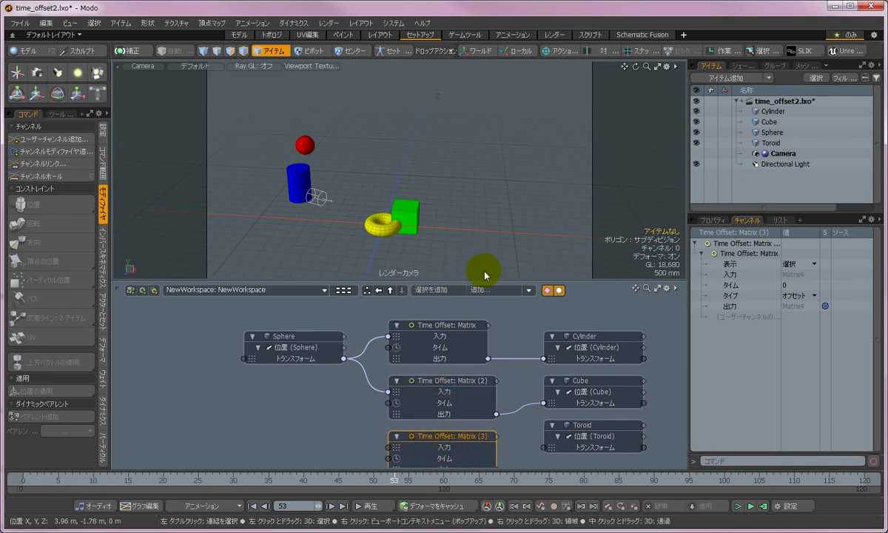
pyautogui.moveTo(486, 276); pyautogui.dragTo(485, 248)
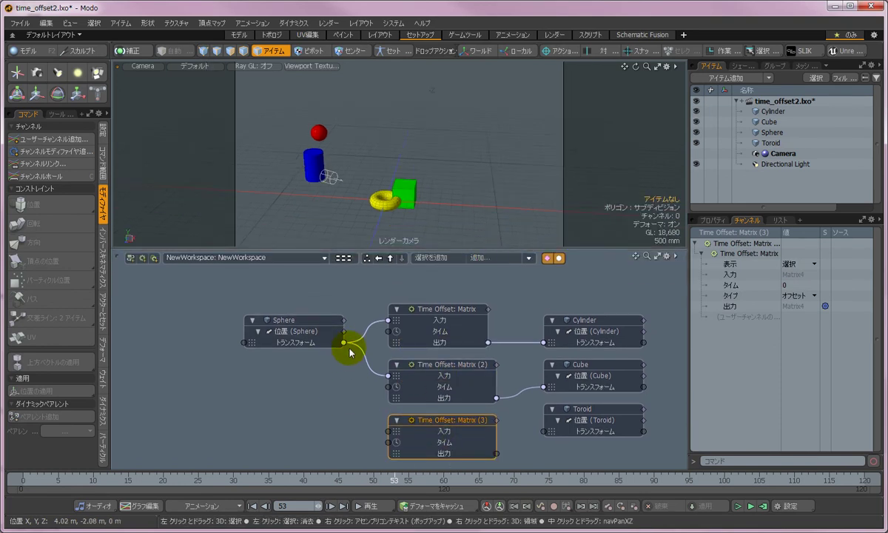
pyautogui.moveTo(337, 408); pyautogui.dragTo(375, 441)
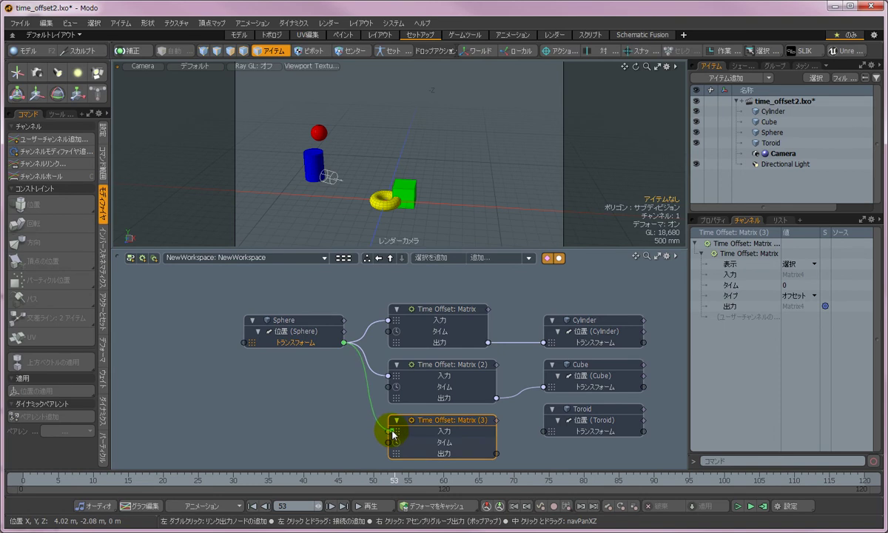
pyautogui.moveTo(496, 453); pyautogui.dragTo(507, 456)
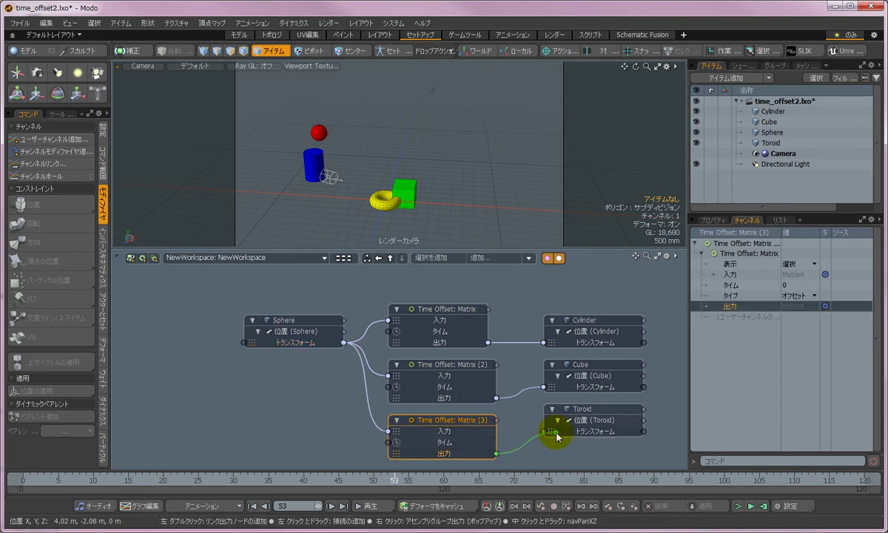
# - Set the third Time Offset: Matrix modifier's time to -36 and play the animation from the start to check the Toroid's delay
pyautogui.click(710, 220)
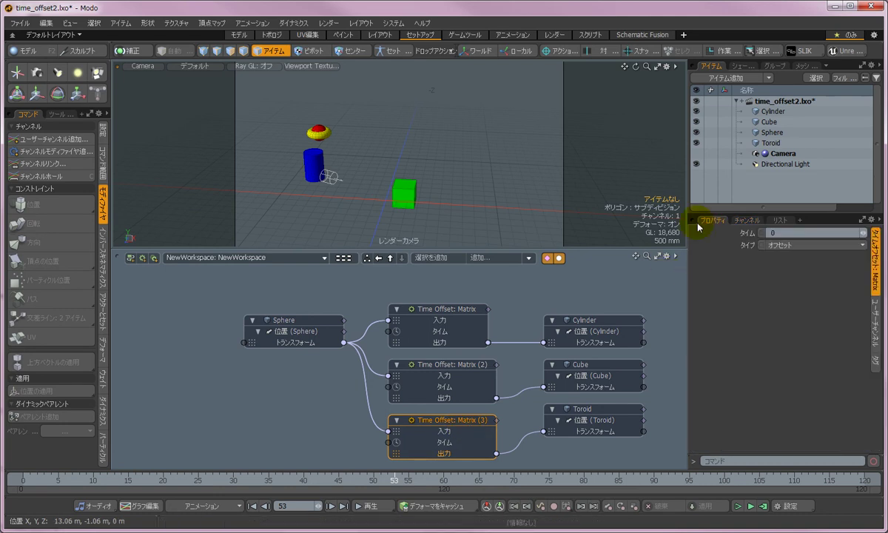
pyautogui.click(795, 232)
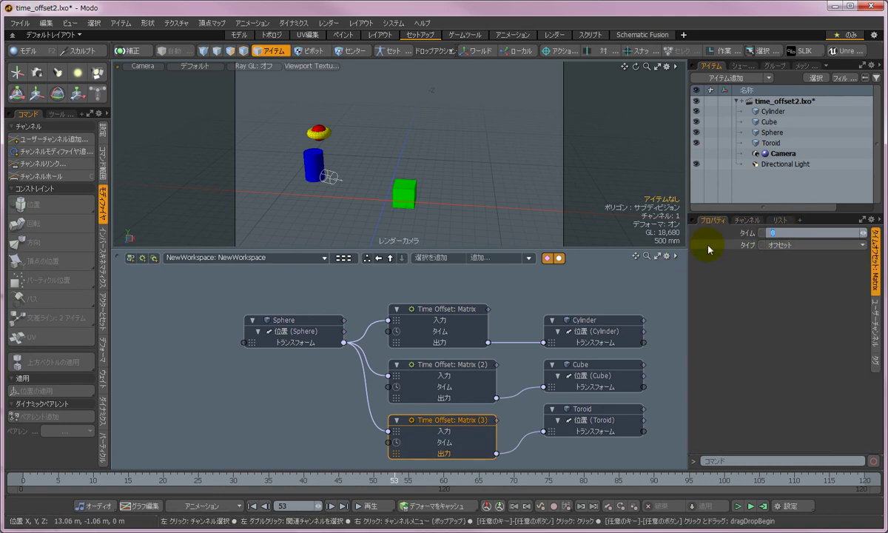
pyautogui.write('-36')
pyautogui.press('Return')
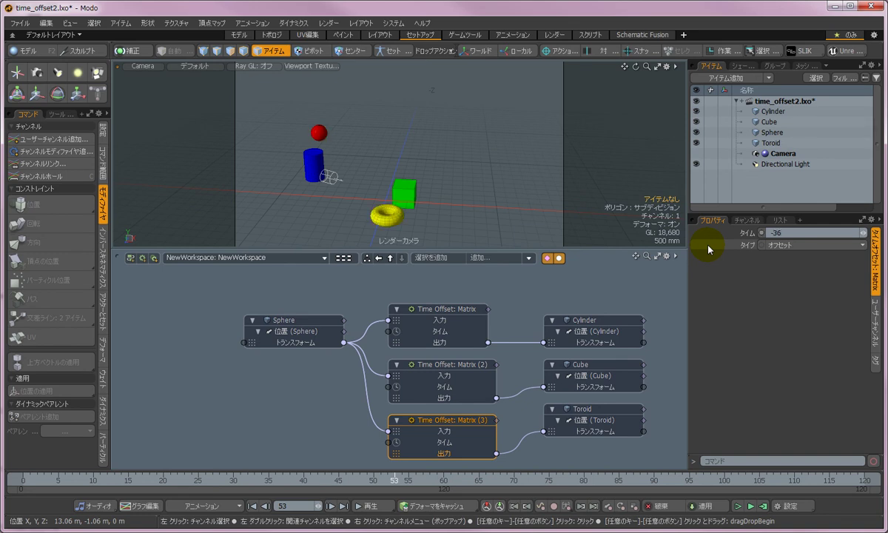
pyautogui.click(251, 507)
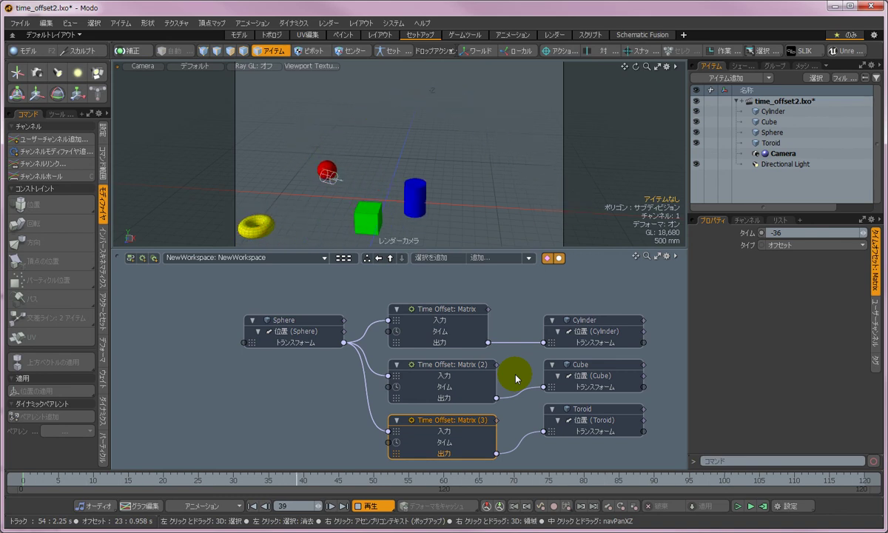
pyautogui.click(381, 506)
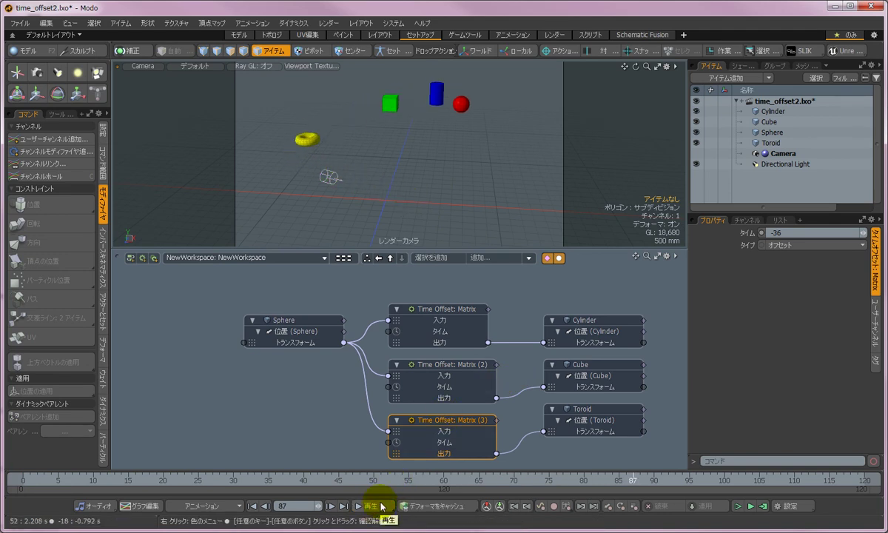
# - Create a scalar user channel of type 時間 (time) named Offset Value on the scene item
pyautogui.click(789, 102)
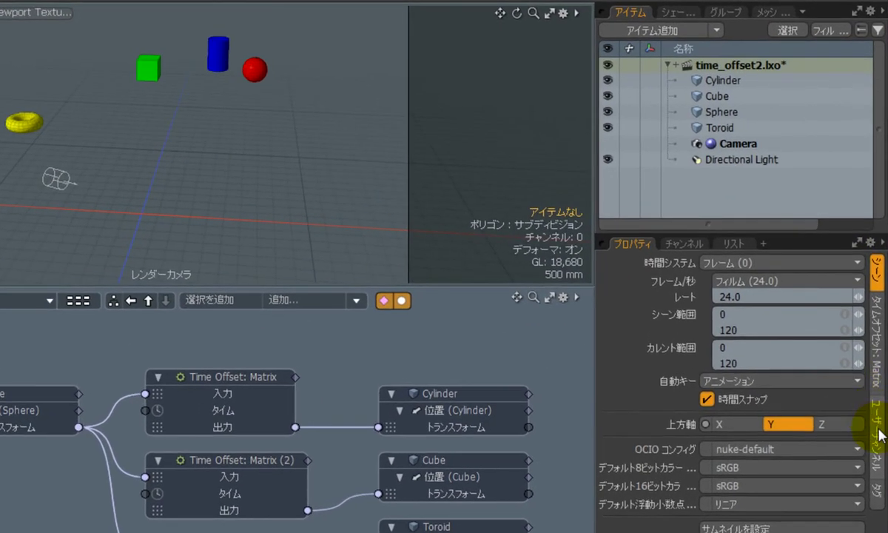
pyautogui.click(879, 433)
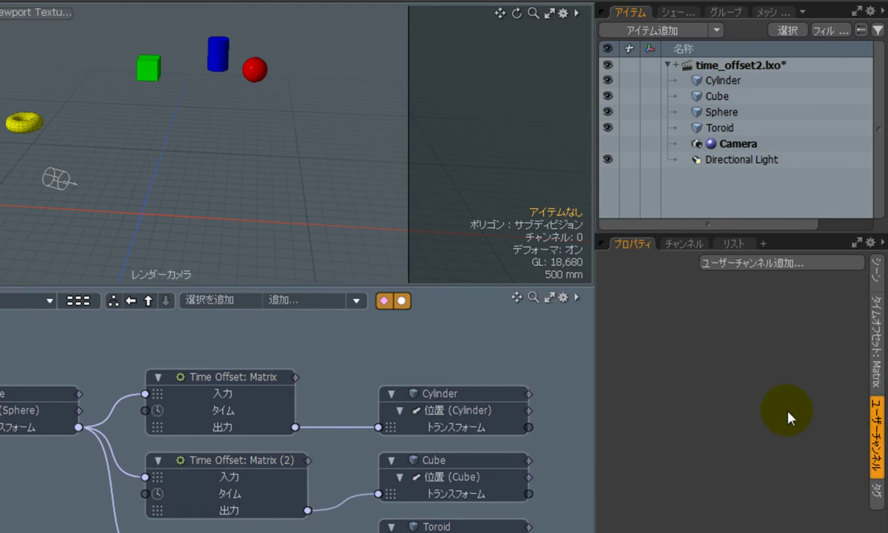
pyautogui.click(760, 265)
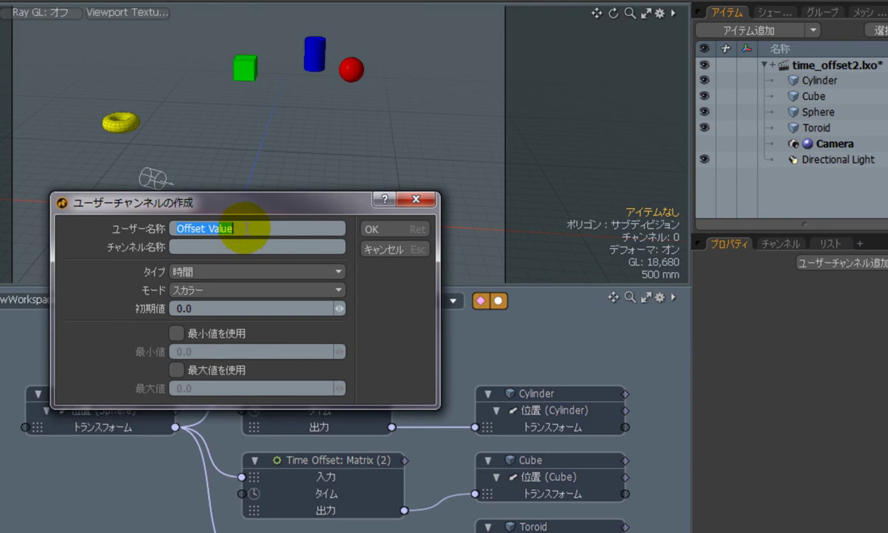
pyautogui.click(157, 247)
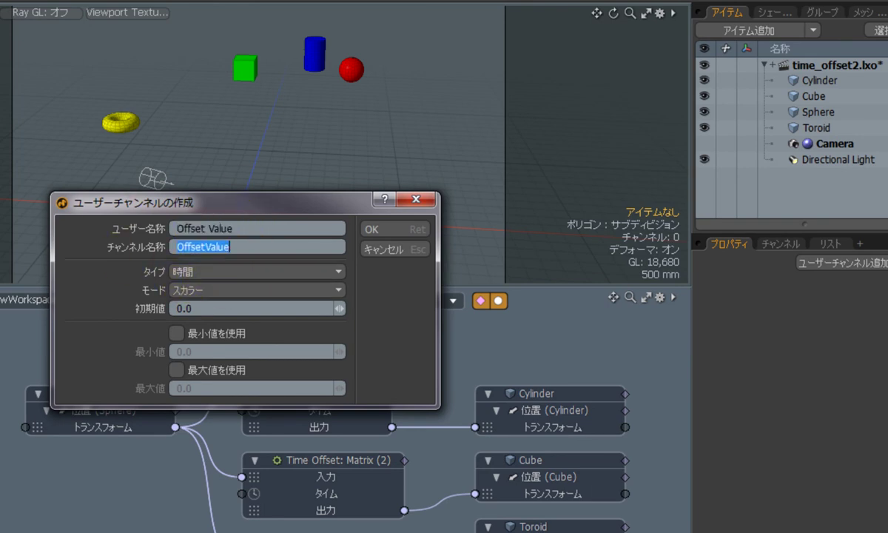
pyautogui.click(214, 271)
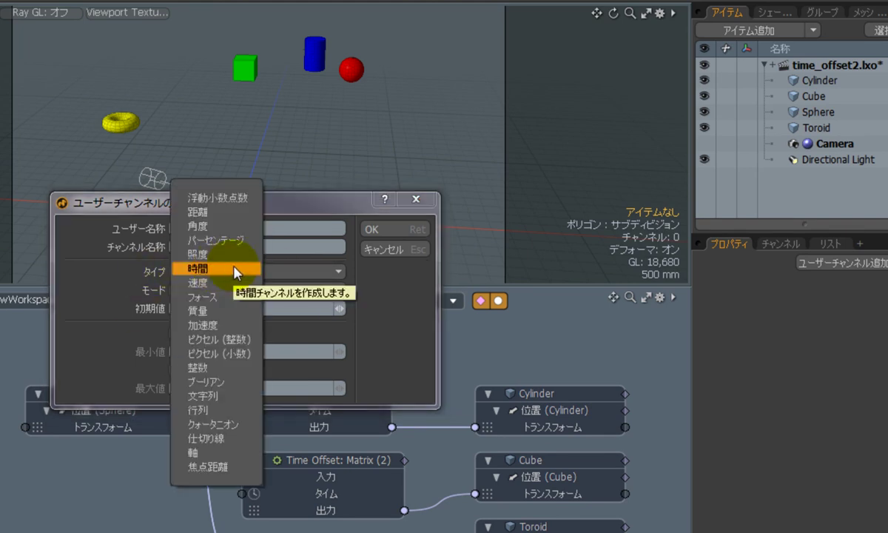
pyautogui.click(391, 231)
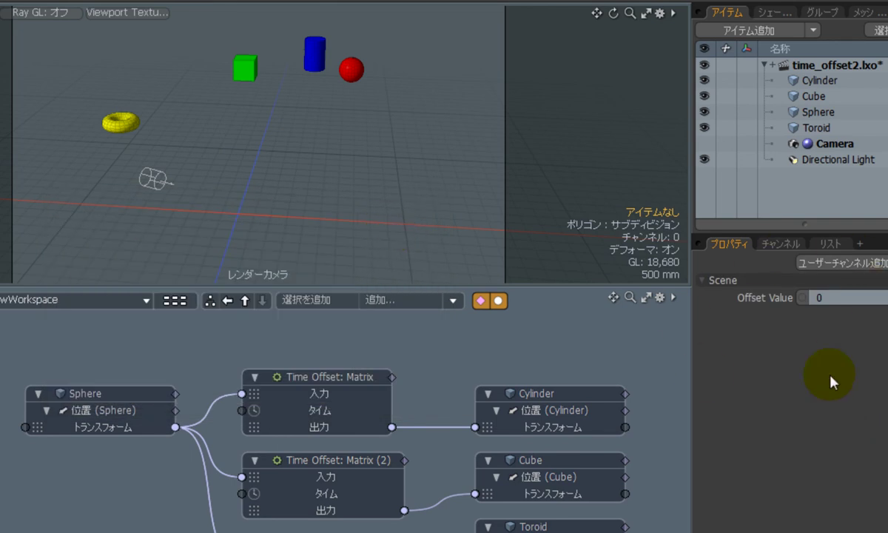
# - Add the scene's Offset Value channel to the schematic and arrange its node below the Sphere node, clear of the connections
pyautogui.moveTo(760, 303); pyautogui.dragTo(86, 480)
pyautogui.moveTo(111, 395); pyautogui.dragTo(0, 381)
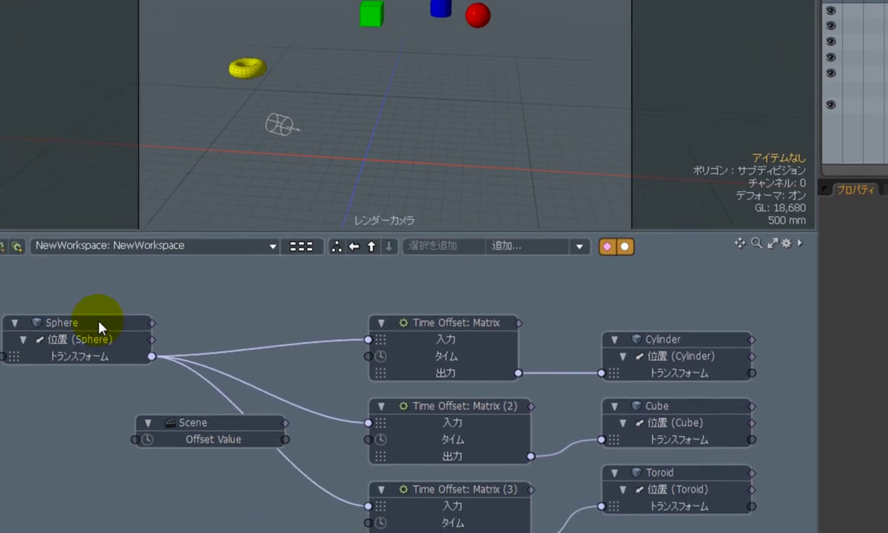
pyautogui.moveTo(99, 325); pyautogui.dragTo(115, 327)
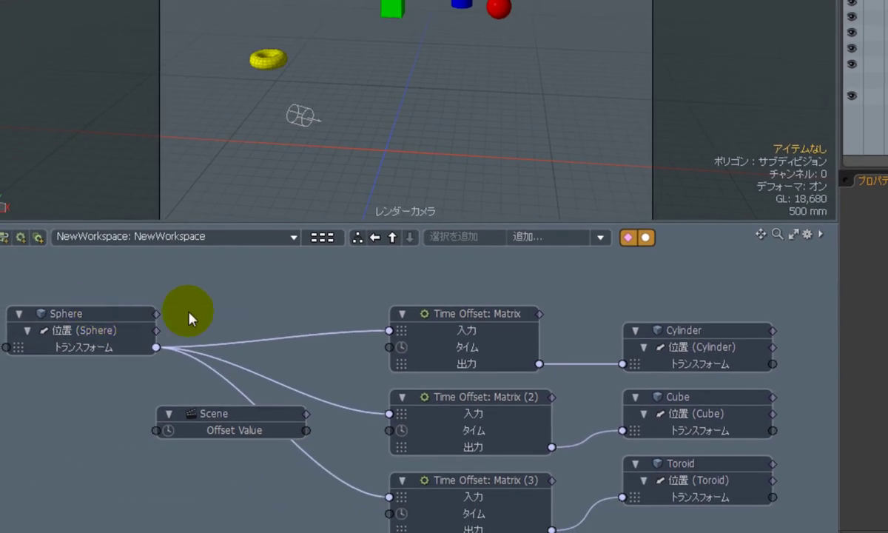
pyautogui.moveTo(228, 420); pyautogui.dragTo(126, 444)
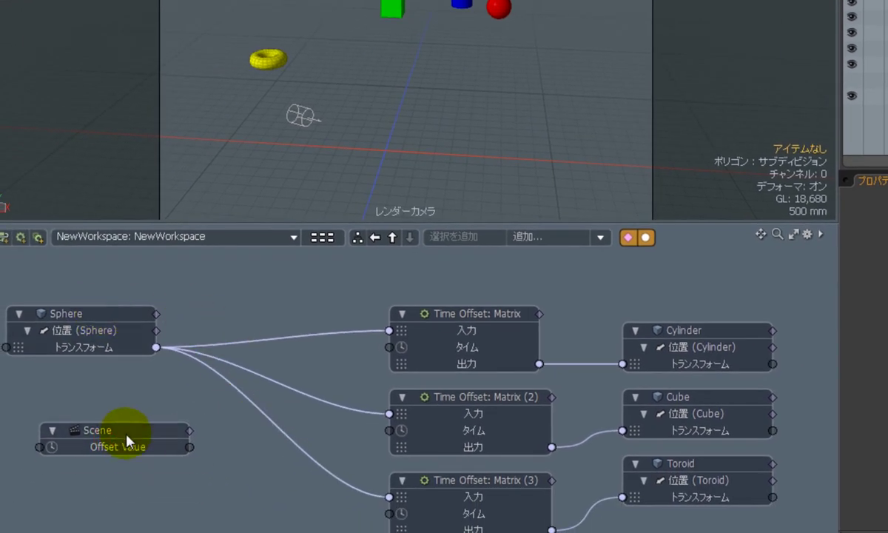
# - Add a Basic Math:乗算 modifier to the schematic and place it between the Scene node and the Time Offset: Matrix nodes
pyautogui.click(535, 237)
pyautogui.click(414, 353)
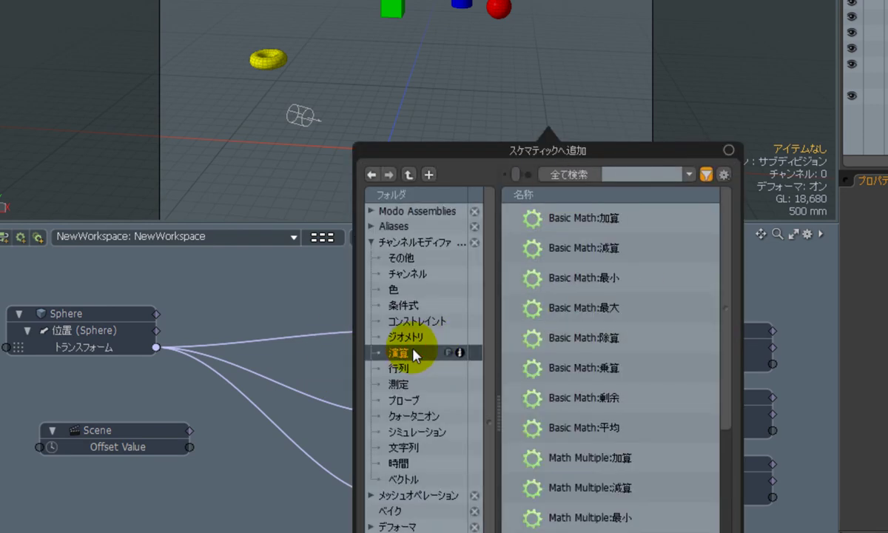
pyautogui.click(585, 367)
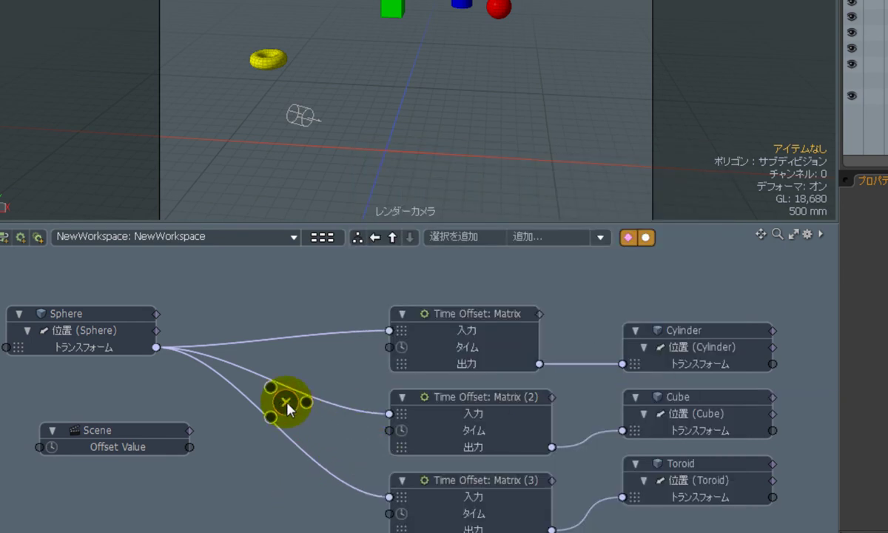
pyautogui.click(268, 401)
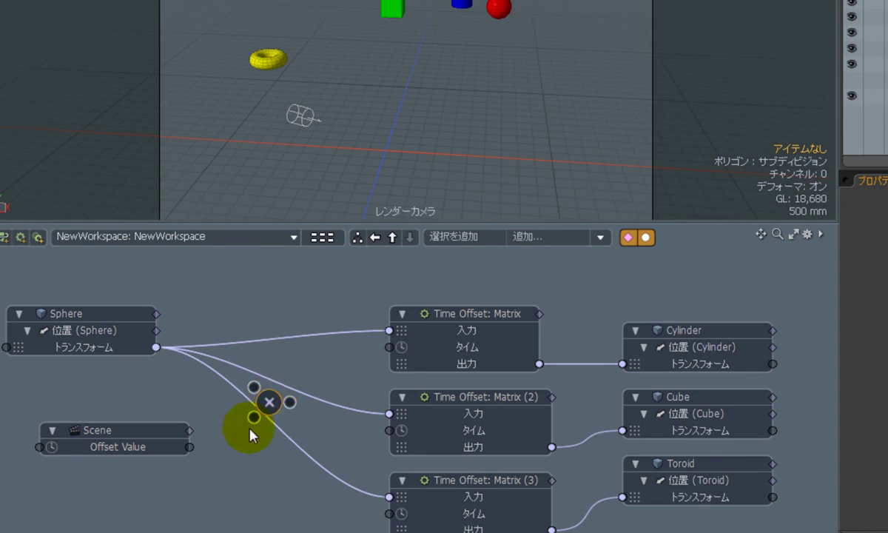
# - Wire the multiply modifier between the scene's Offset Value and the first Time Offset: Matrix's タイム, with 値 B set to 1.0
pyautogui.click(191, 445)
pyautogui.moveTo(256, 392); pyautogui.dragTo(254, 388)
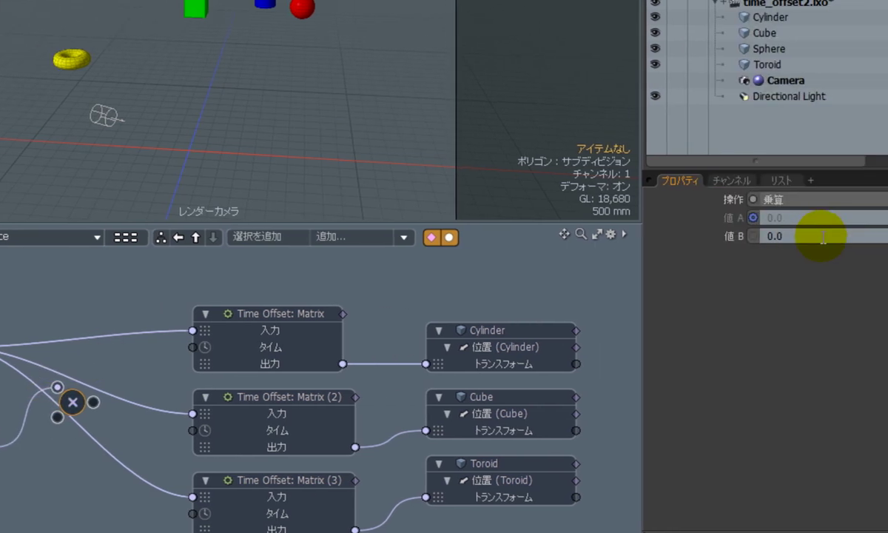
pyautogui.click(823, 235)
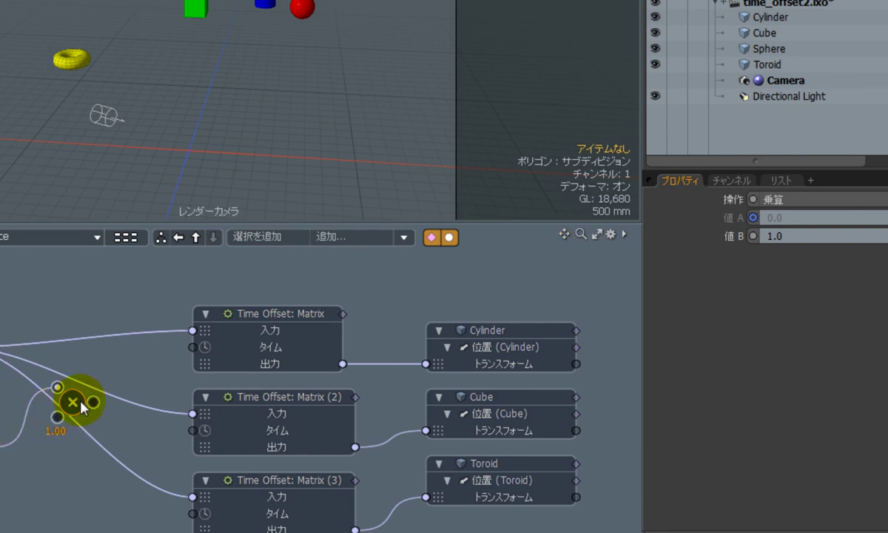
pyautogui.moveTo(94, 403); pyautogui.dragTo(113, 392)
pyautogui.moveTo(169, 345); pyautogui.dragTo(196, 330)
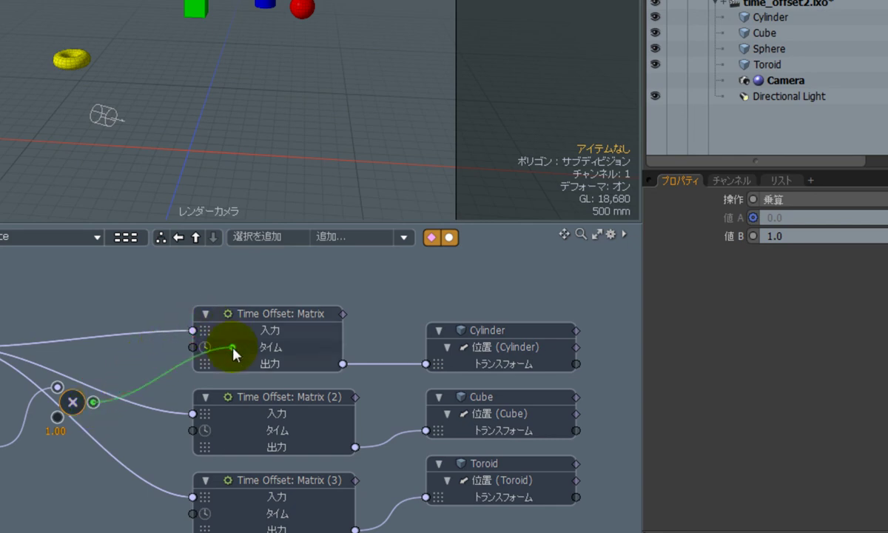
pyautogui.moveTo(233, 354); pyautogui.dragTo(233, 355)
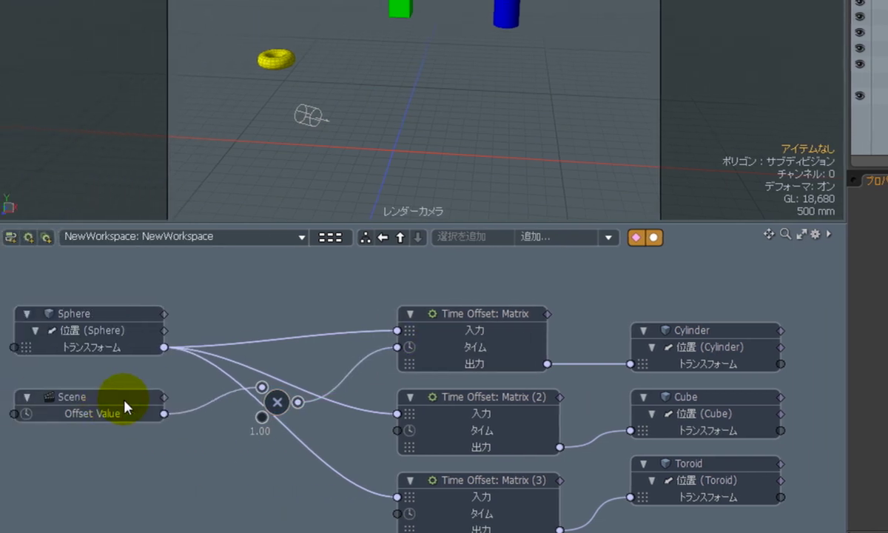
# - Set the scene's Offset Value to -12 and play the animation to check the Cylinder's delay
pyautogui.click(125, 408)
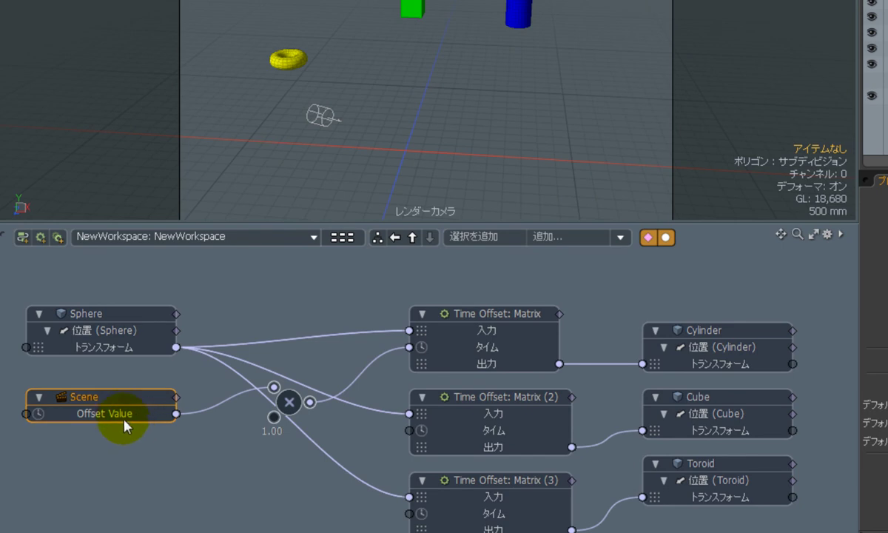
pyautogui.doubleClick(129, 415)
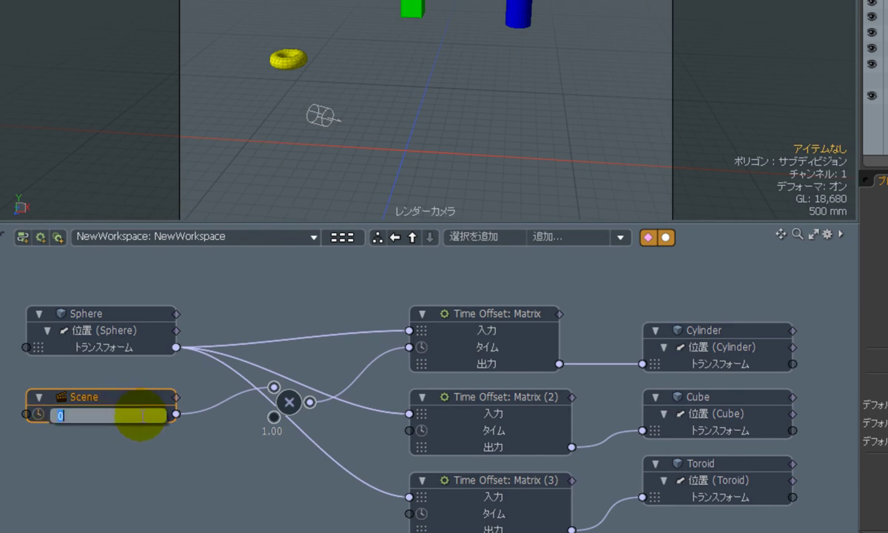
pyautogui.write('-12')
pyautogui.press('Return')
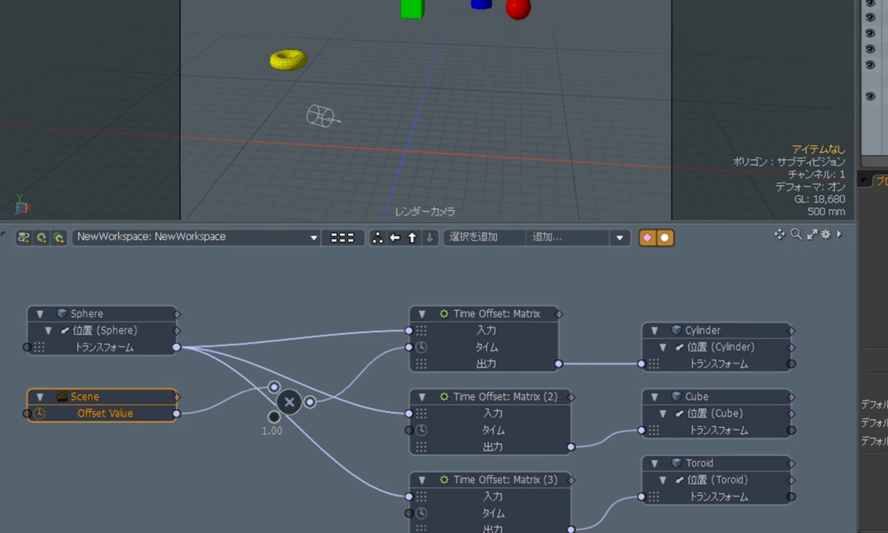
pyautogui.click(376, 507)
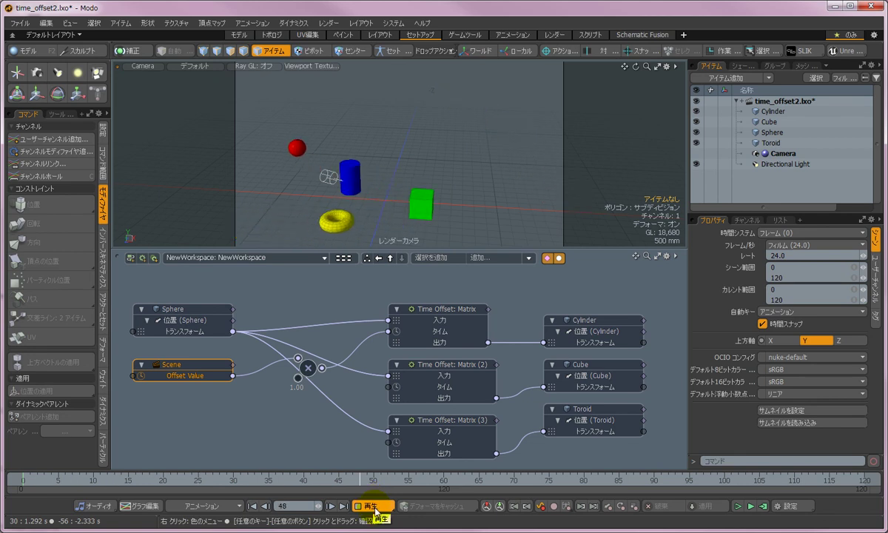
pyautogui.click(370, 509)
# - Move the multiply modifier up beside the first Time Offset: Matrix and add a second Basic Math:乗算 modifier below it
pyautogui.click(307, 348)
pyautogui.moveTo(307, 350); pyautogui.dragTo(296, 338)
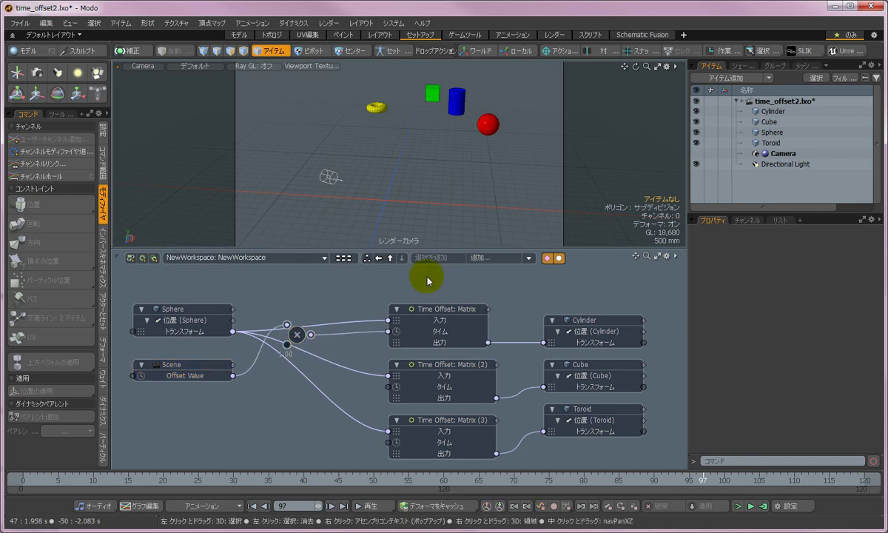
pyautogui.click(497, 258)
pyautogui.click(555, 344)
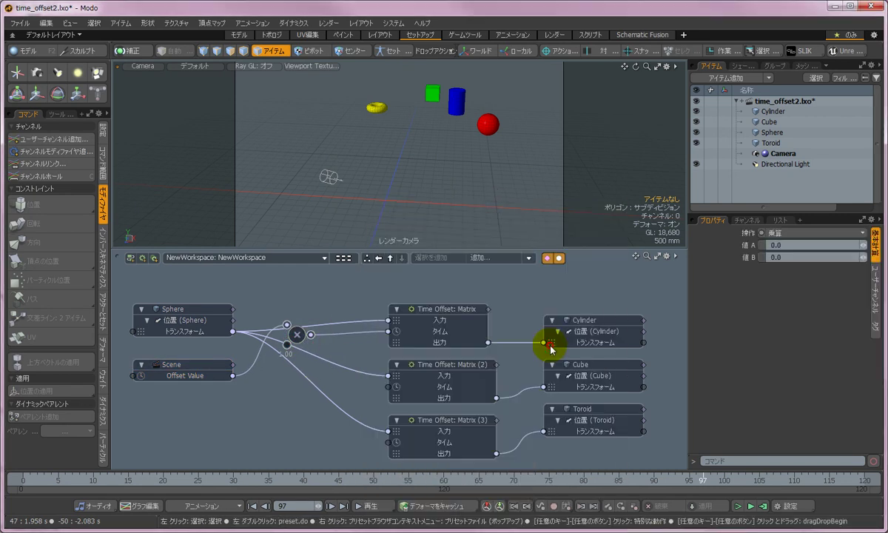
pyautogui.moveTo(418, 374); pyautogui.dragTo(312, 400)
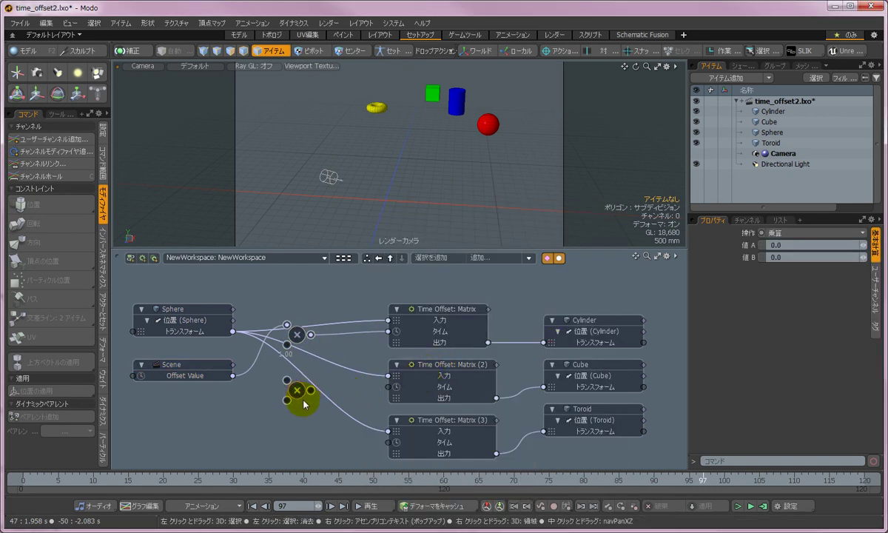
# - Wire the second multiply modifier between the scene's Offset Value and Time Offset: Matrix (2)'s タイム, with 値 B set to 2.0
pyautogui.moveTo(234, 375); pyautogui.dragTo(288, 380)
pyautogui.click(787, 259)
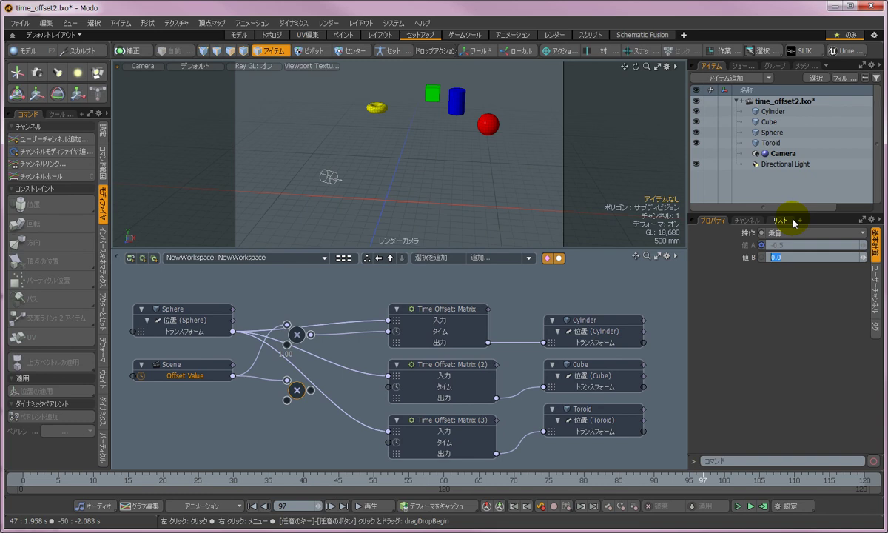
pyautogui.write('2')
pyautogui.press('Return')
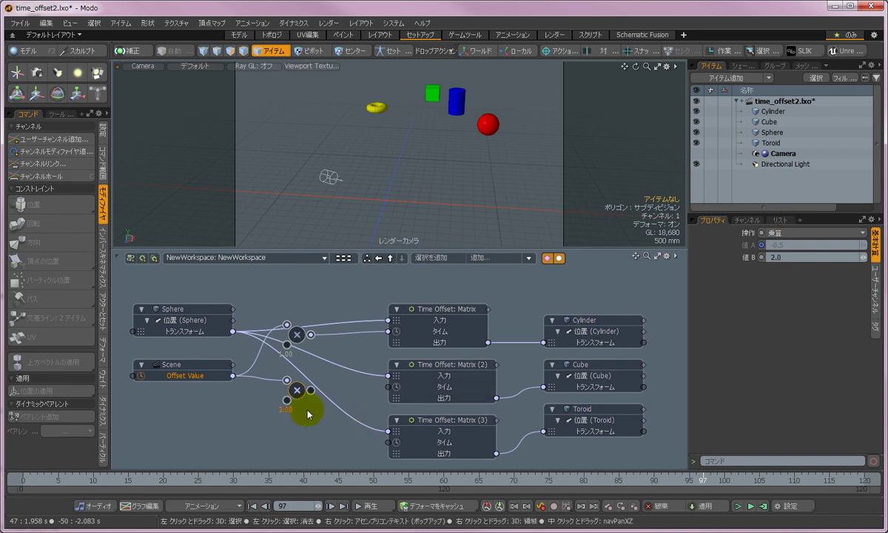
pyautogui.moveTo(310, 390); pyautogui.dragTo(407, 388)
pyautogui.moveTo(296, 390); pyautogui.dragTo(296, 379)
# - Add a third Basic Math:乗算 modifier with 値 B 3.0 and wire it between Offset Value and Time Offset: Matrix (3)'s タイム
pyautogui.click(510, 258)
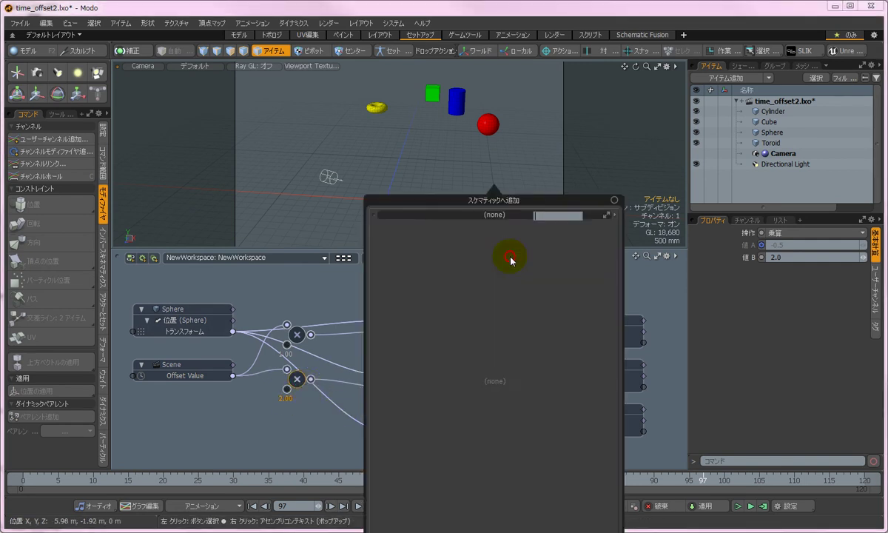
pyautogui.moveTo(526, 347); pyautogui.dragTo(302, 443)
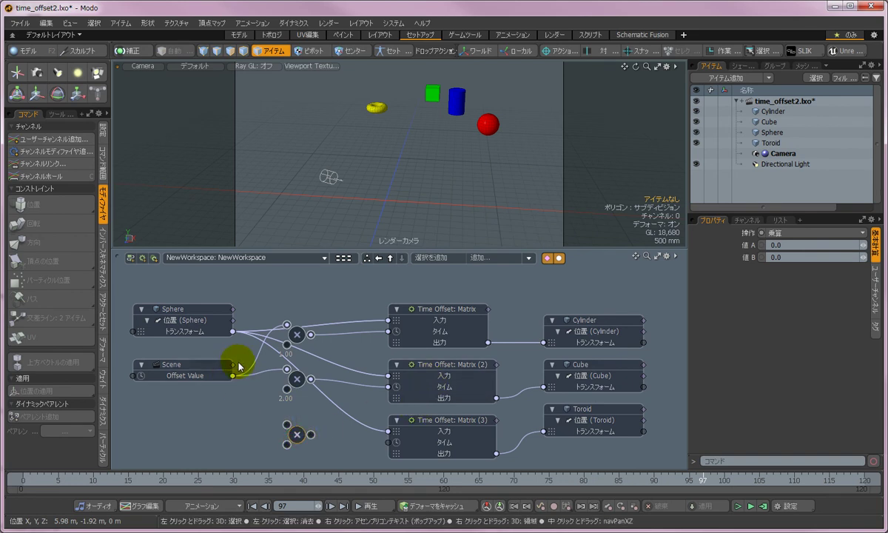
pyautogui.moveTo(233, 375); pyautogui.dragTo(286, 424)
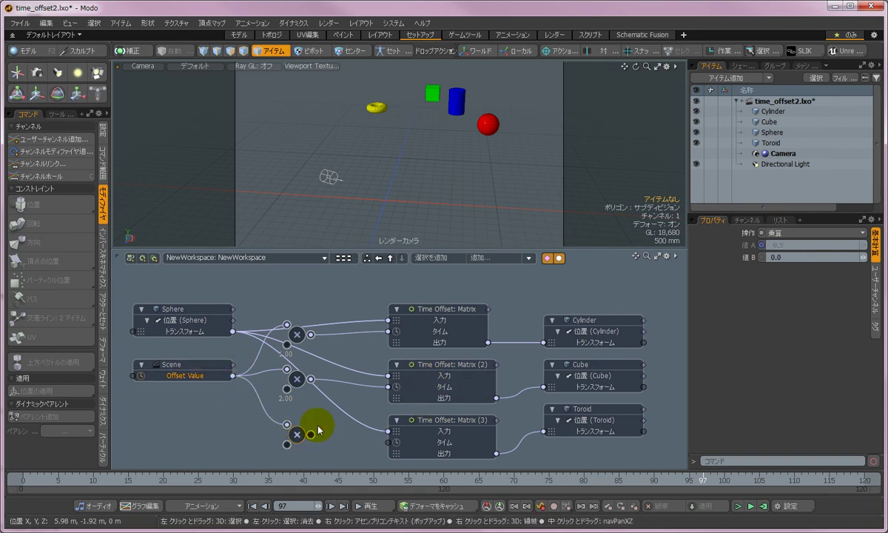
pyautogui.moveTo(790, 256); pyautogui.dragTo(806, 256)
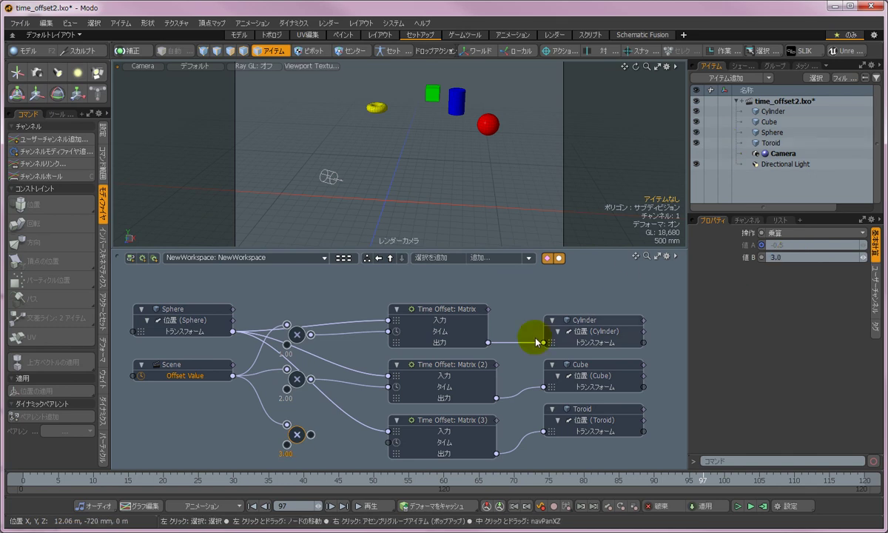
pyautogui.moveTo(312, 437); pyautogui.dragTo(413, 445)
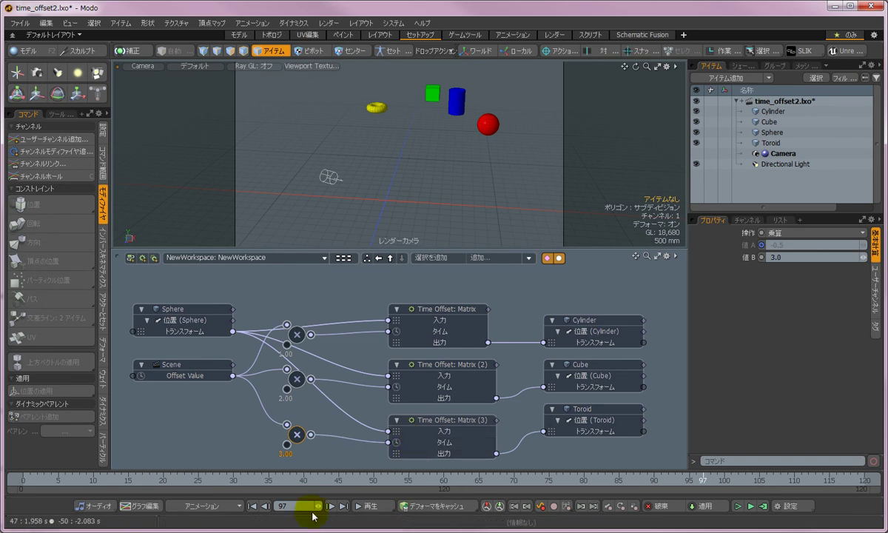
# - Play the animation from the start to check the staggered delays of the Cylinder, Cube and Toroid
pyautogui.click(251, 506)
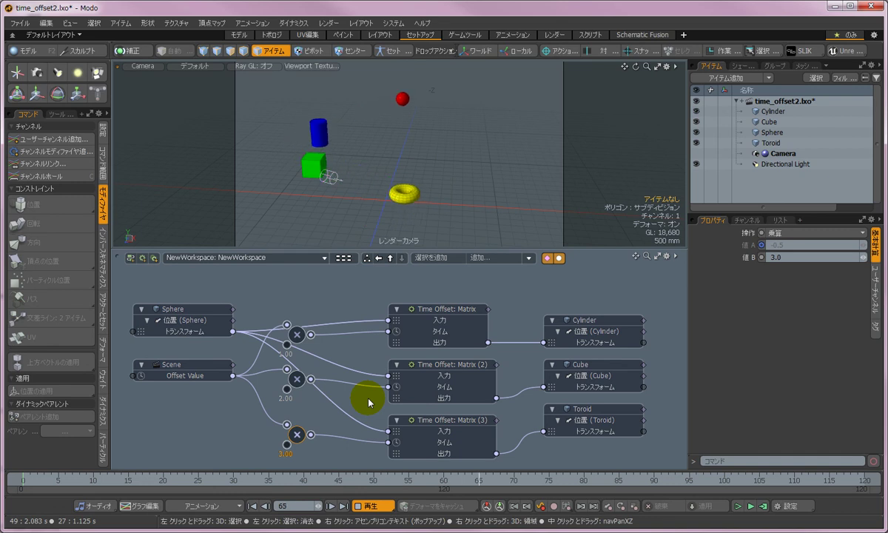
pyautogui.click(377, 506)
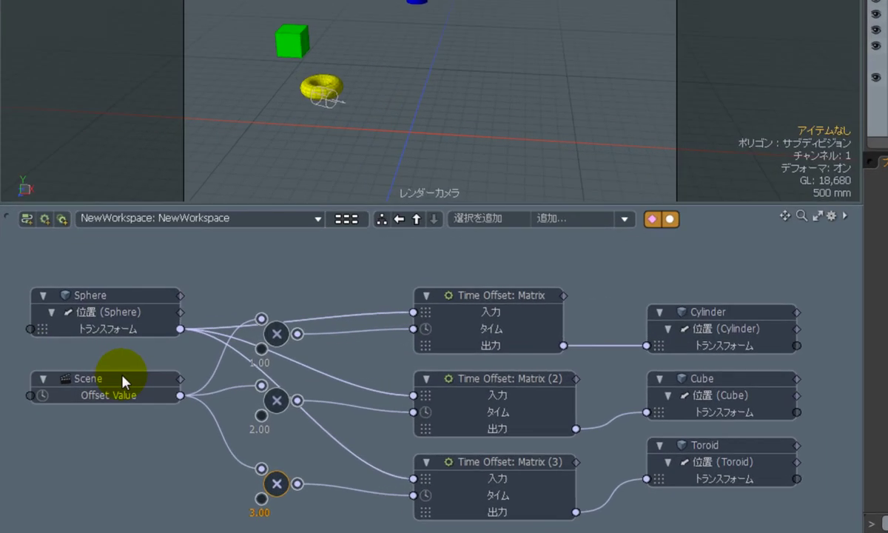
# - Set the scene's Offset Value to -6 and play the animation from the start to check the shorter delays
pyautogui.click(195, 366)
pyautogui.moveTo(121, 401)
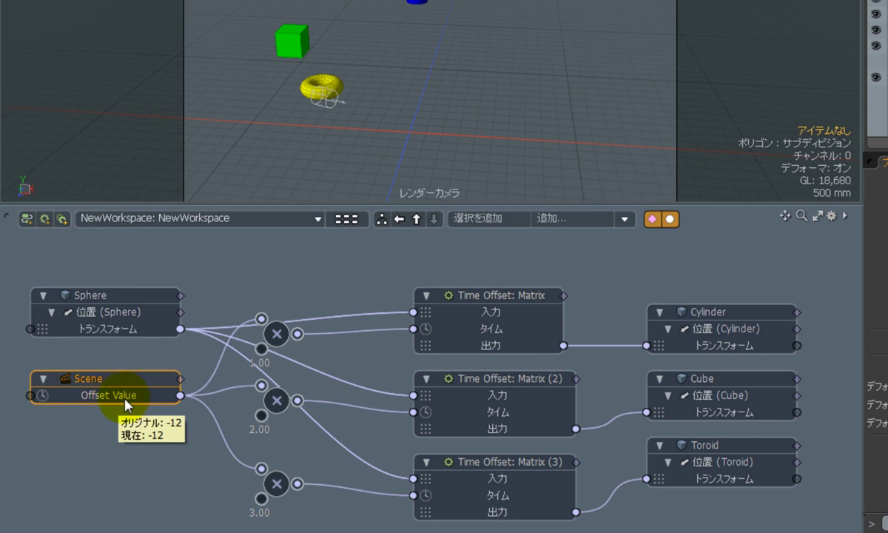
pyautogui.doubleClick(119, 395)
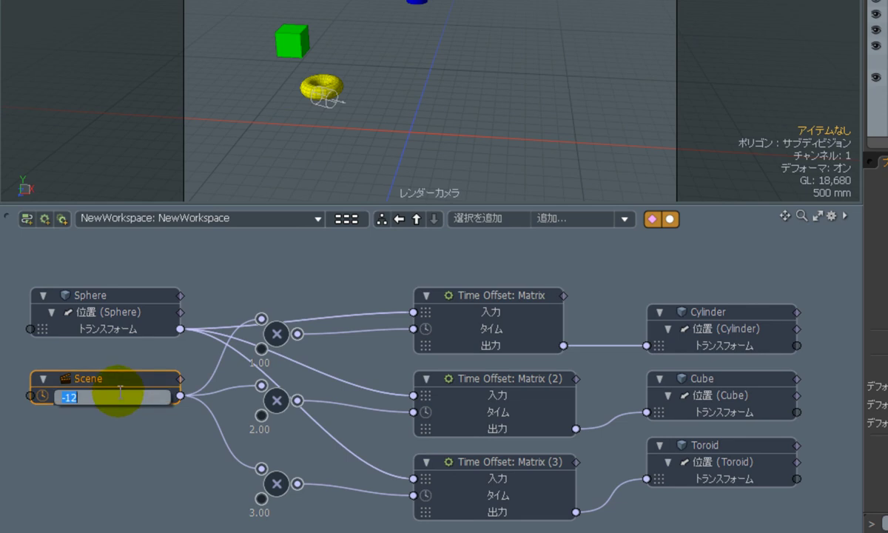
pyautogui.press('Return')
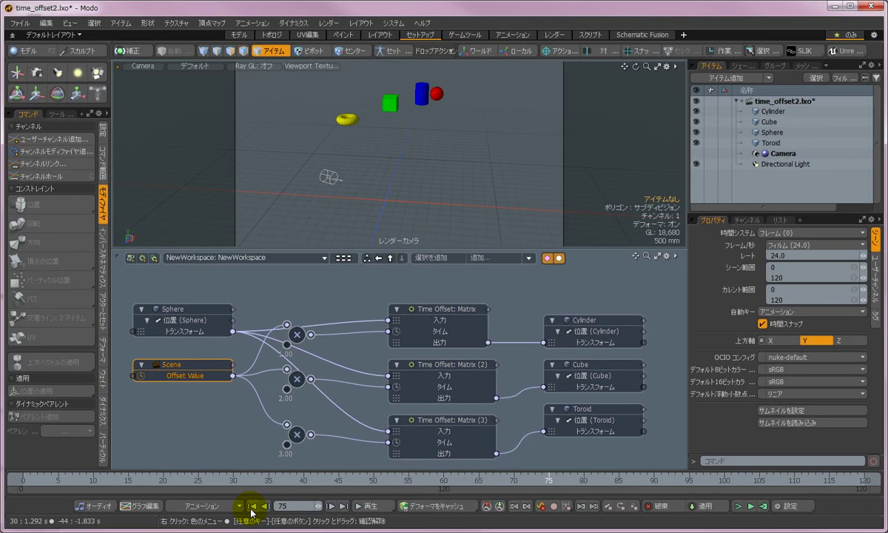
pyautogui.click(252, 506)
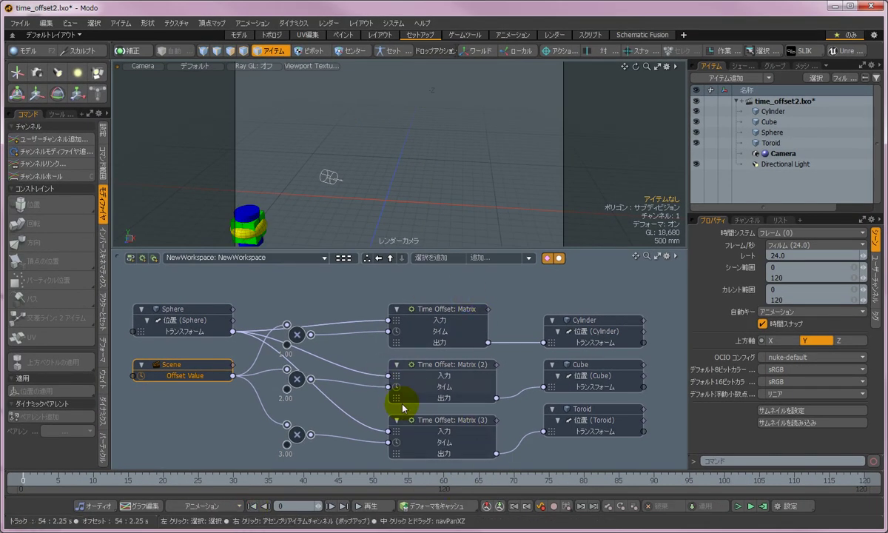
pyautogui.click(375, 508)
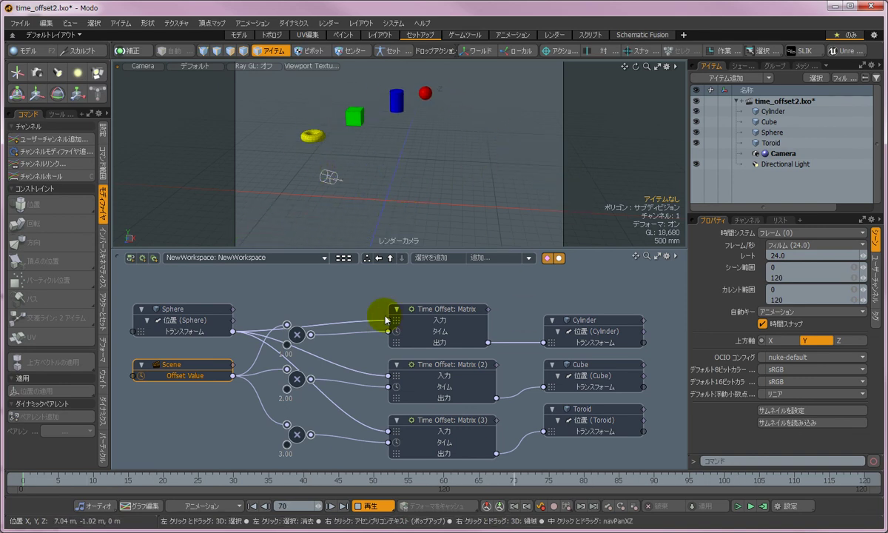
pyautogui.click(385, 508)
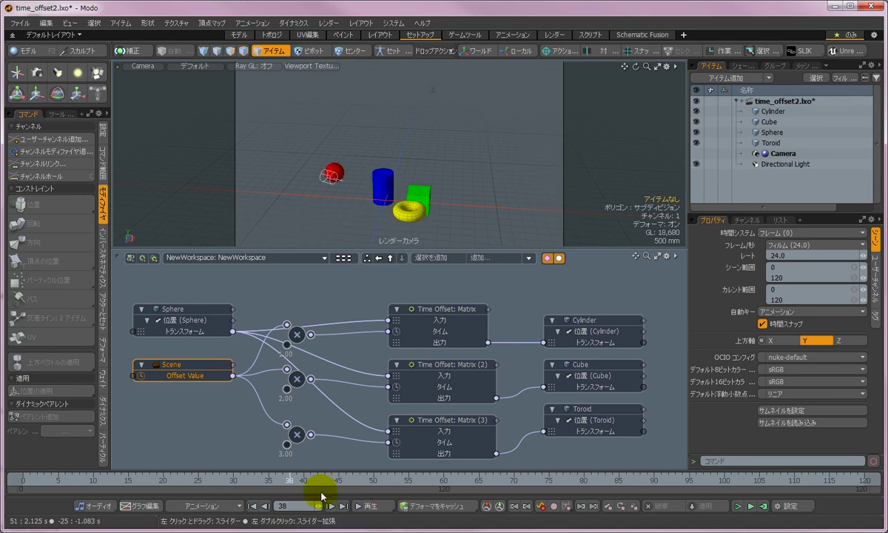
# - Shorten the delays further through the scene's Offset Value and replay the animation from the start
pyautogui.doubleClick(209, 375)
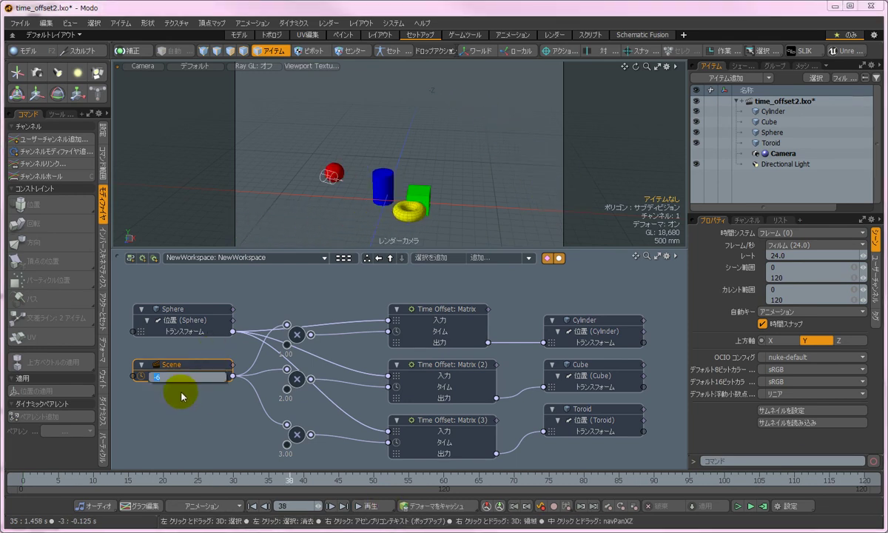
pyautogui.press('Return')
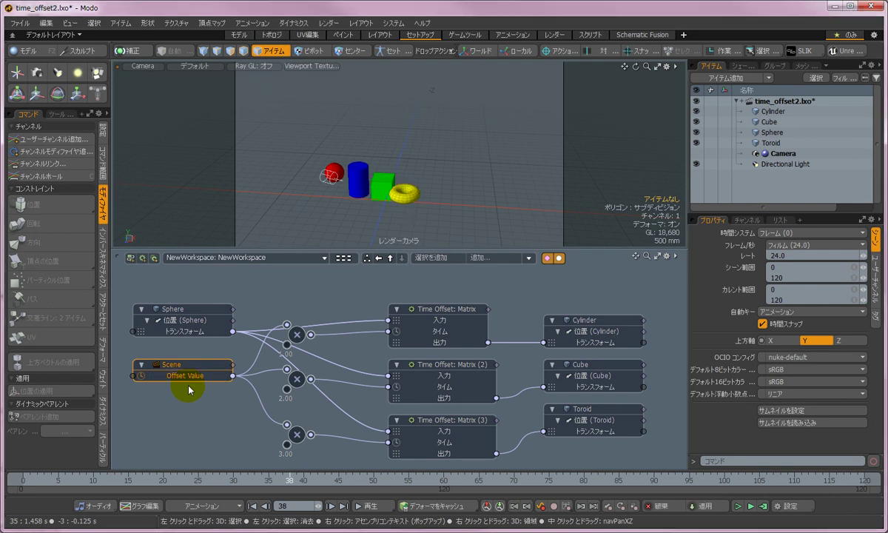
pyautogui.click(262, 508)
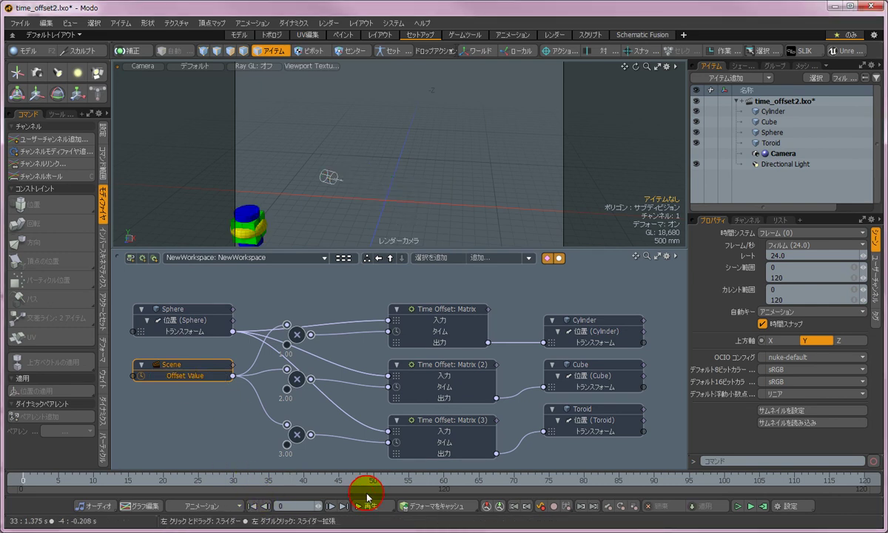
pyautogui.click(368, 506)
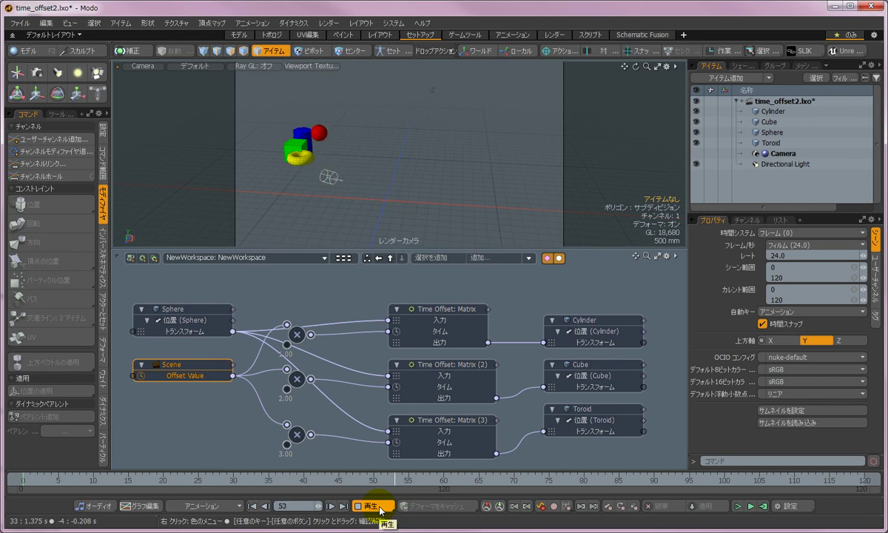
pyautogui.click(370, 506)
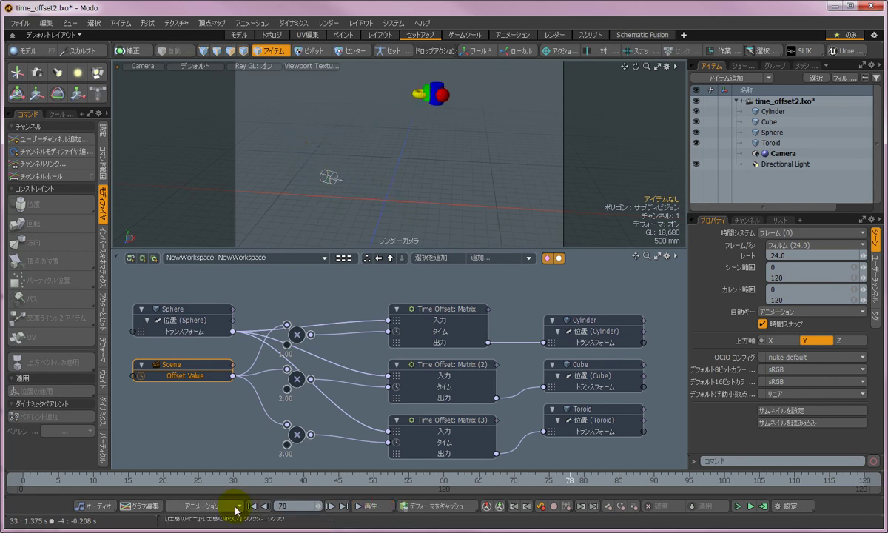
# - Set the scene's Offset Value to -6 to spread out the delays of the Cylinder, Cube and Toroid
pyautogui.doubleClick(190, 375)
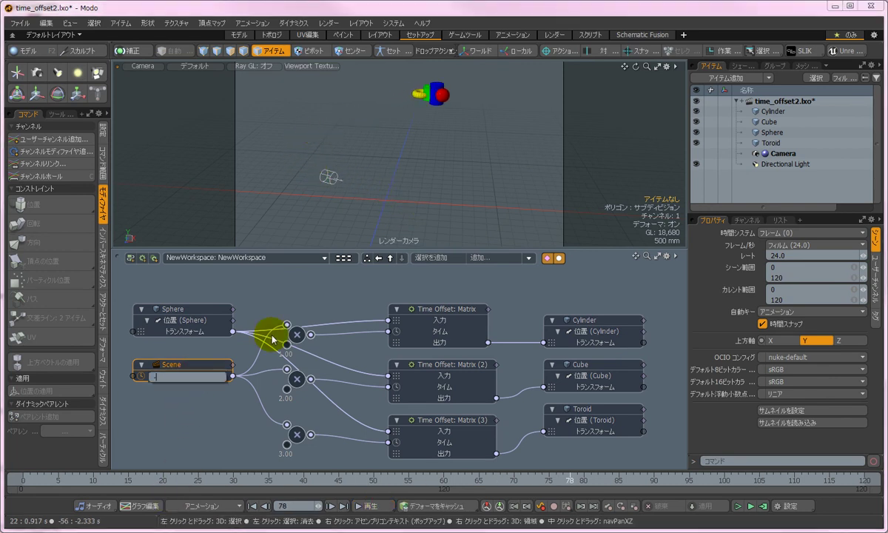
pyautogui.write('-6')
pyautogui.press('Return')
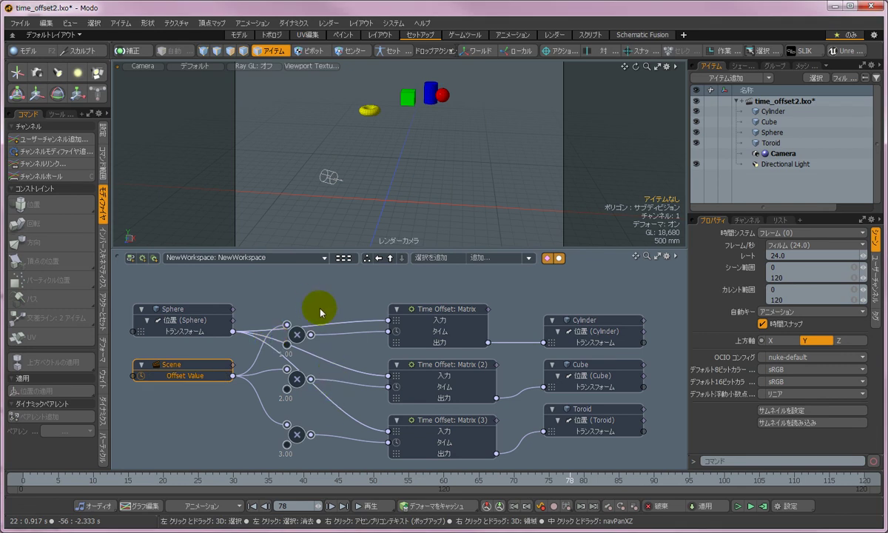
# - Move the Sphere at frame 96 to about X 1.74 m and Z 6.4 m, and play the animation from the start
pyautogui.click(443, 97)
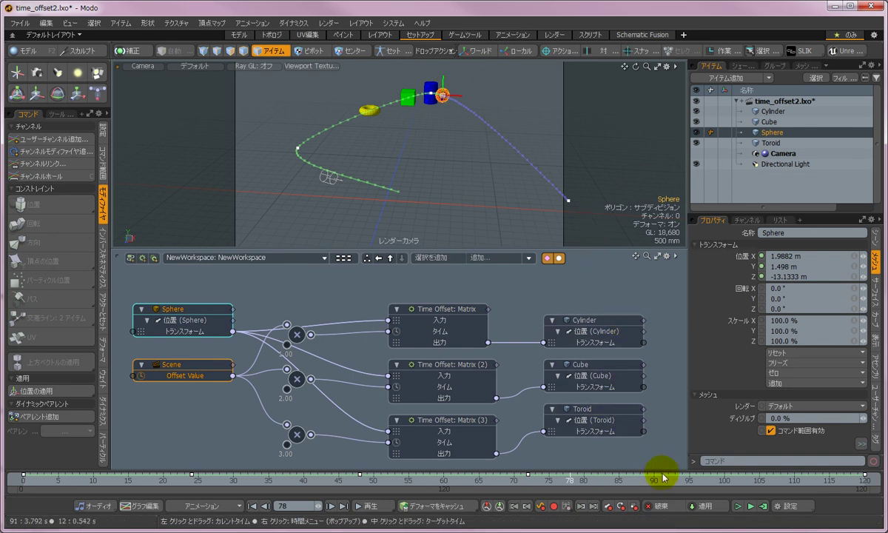
pyautogui.click(696, 477)
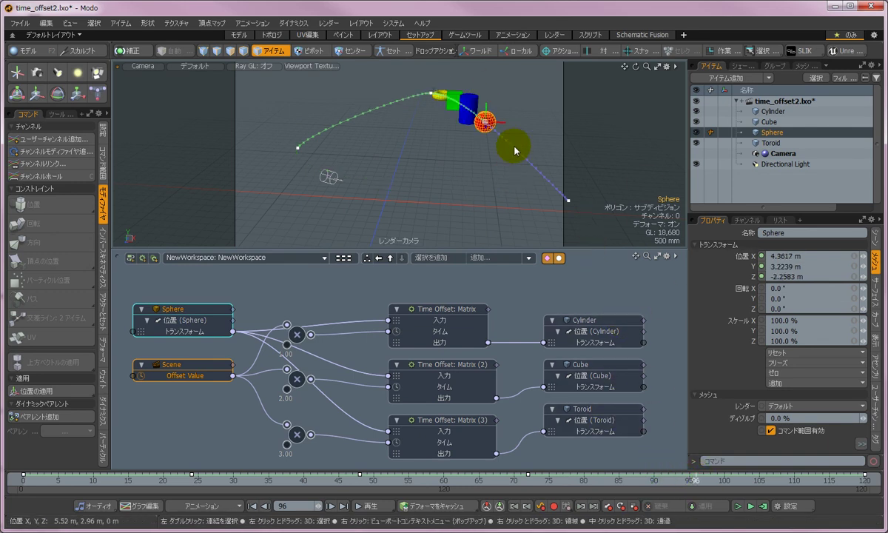
pyautogui.press('w')
pyautogui.moveTo(514, 148); pyautogui.dragTo(531, 134)
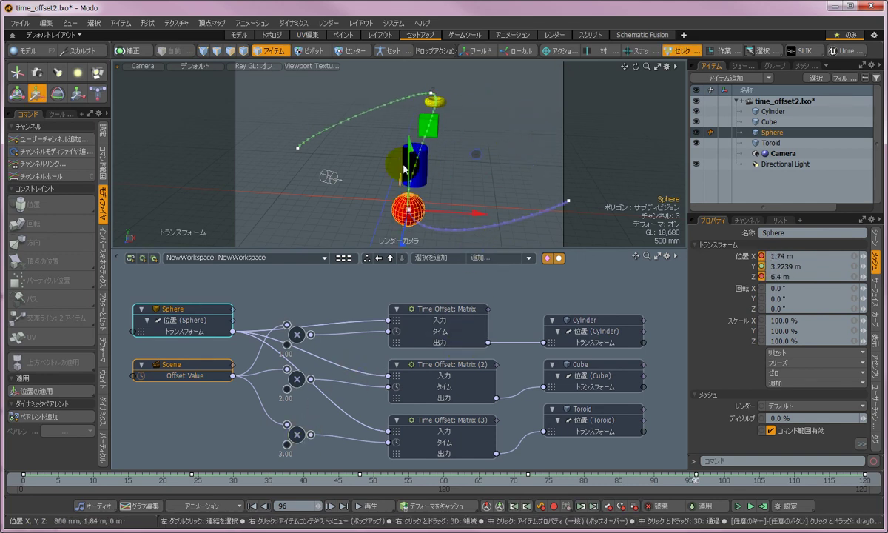
pyautogui.press('space')
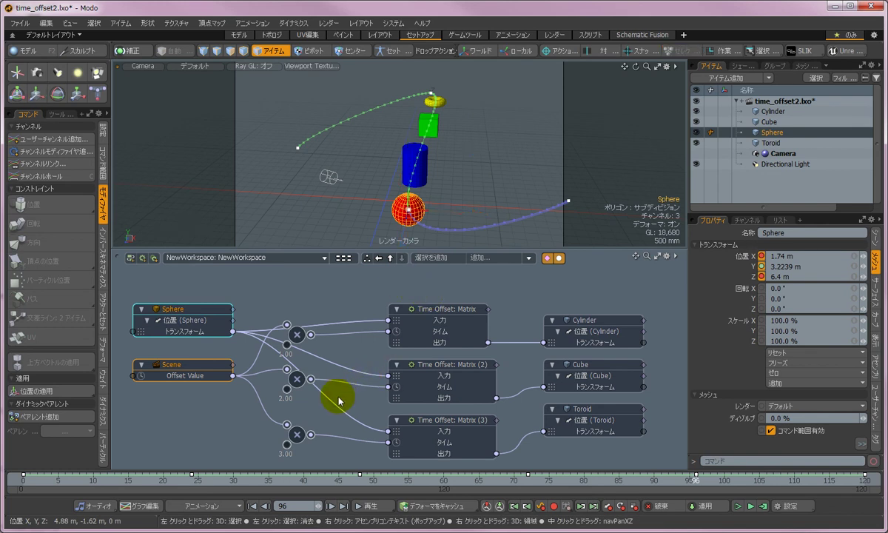
pyautogui.click(370, 506)
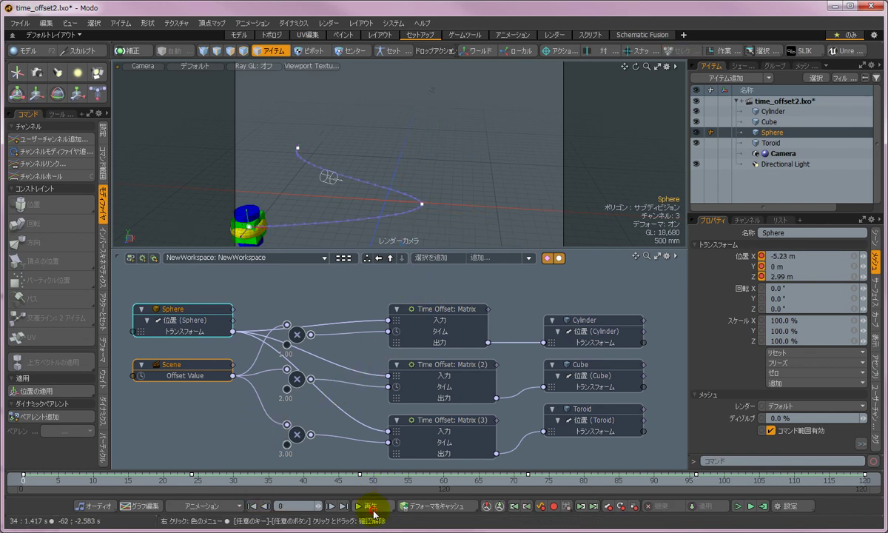